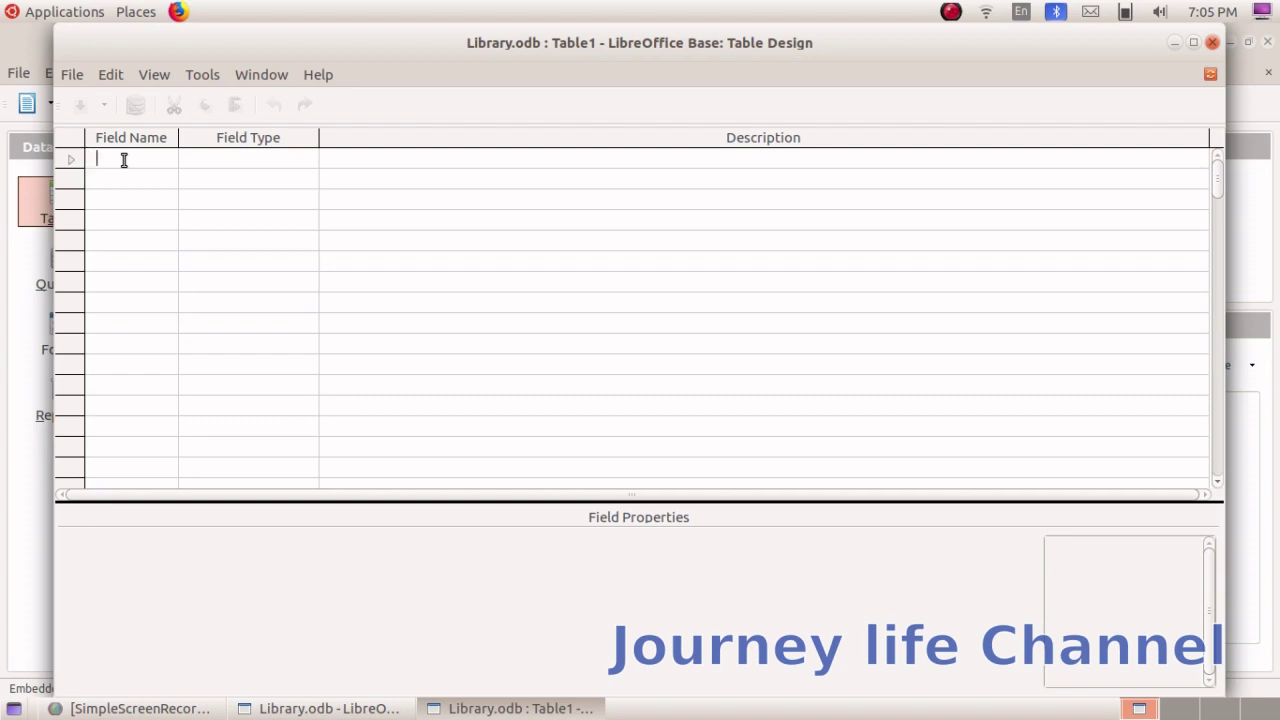
Define the table's first field as Book_No with the field type Number [ NUMERIC ]
type("Book")
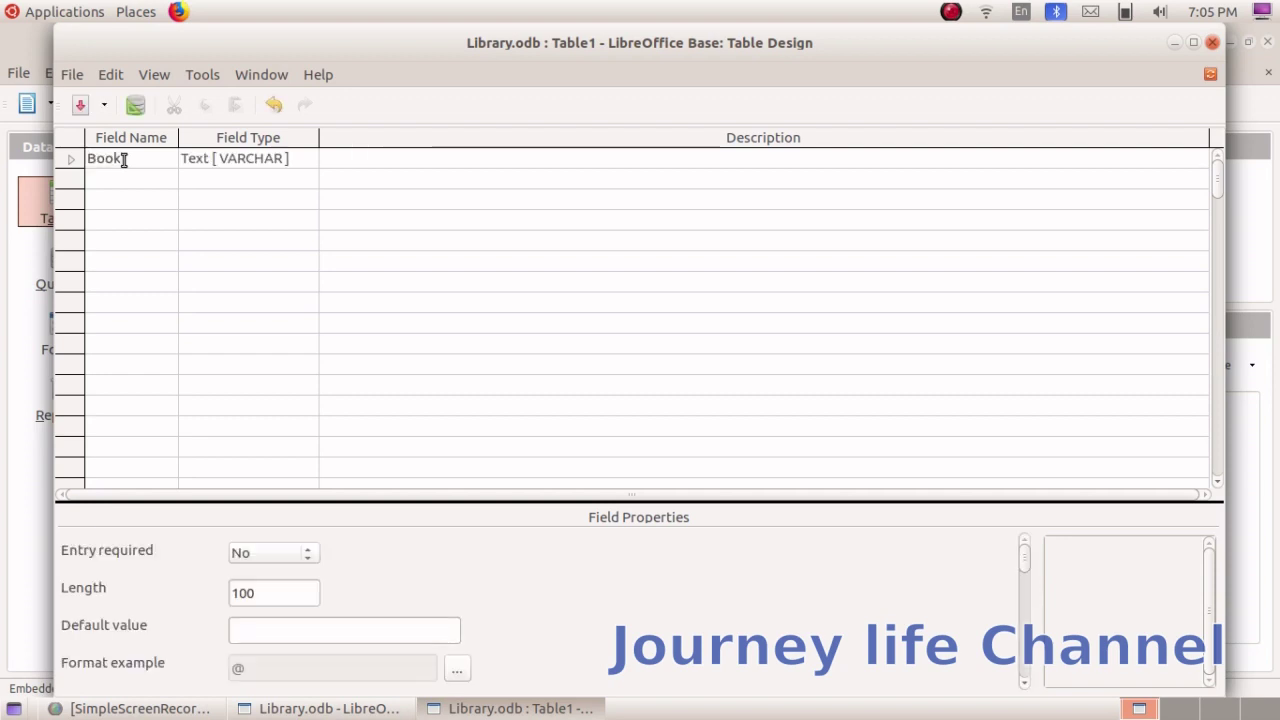
type("No")
left_click(124, 160)
type("_")
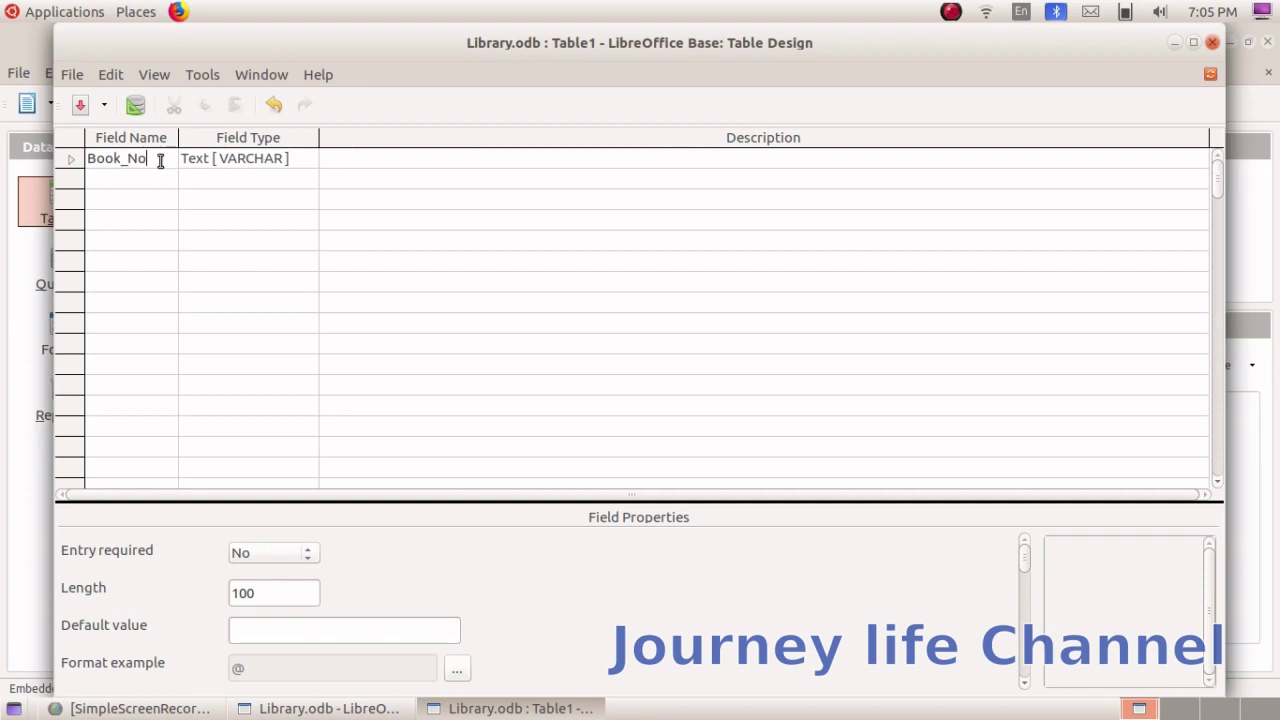
left_click(216, 158)
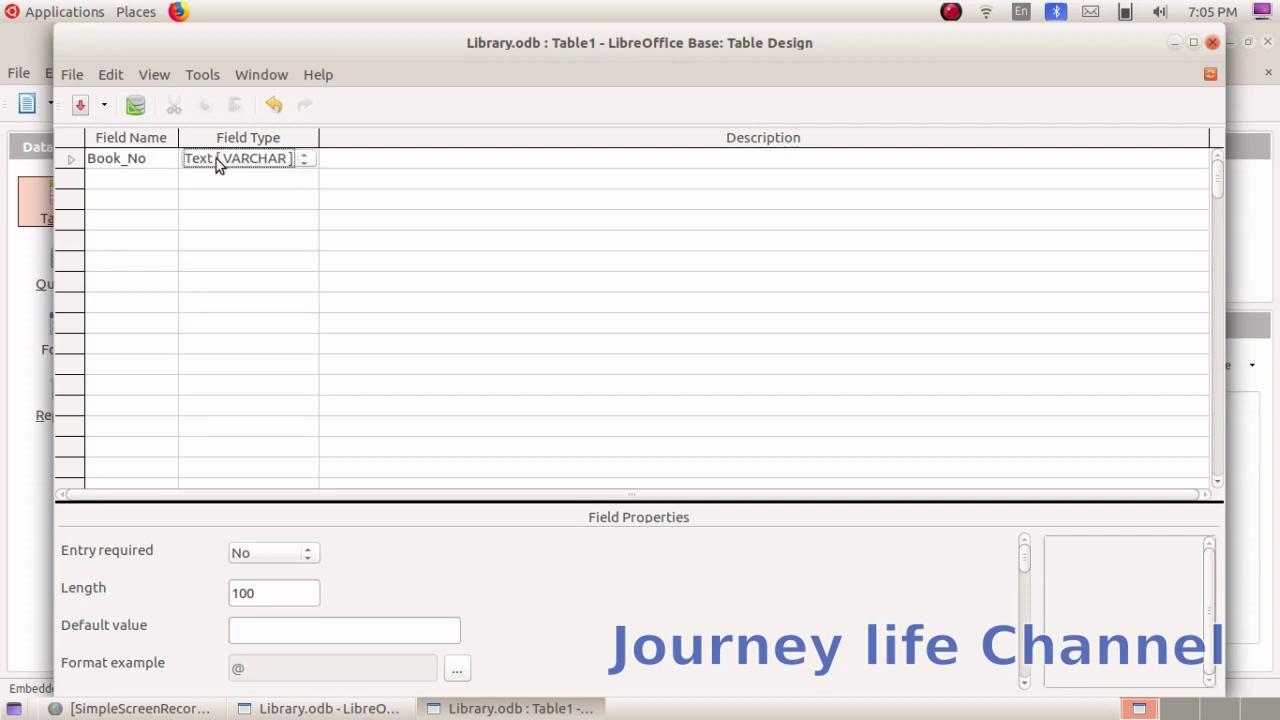
left_click(300, 160)
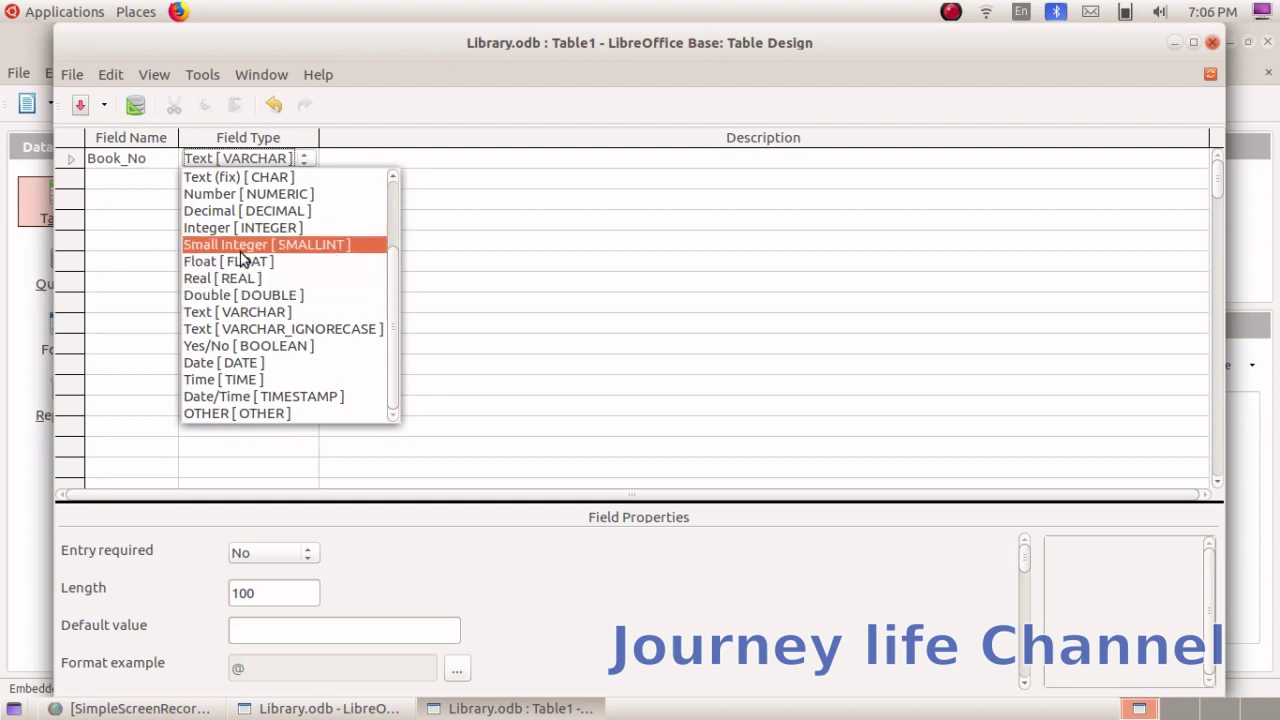
left_click(235, 195)
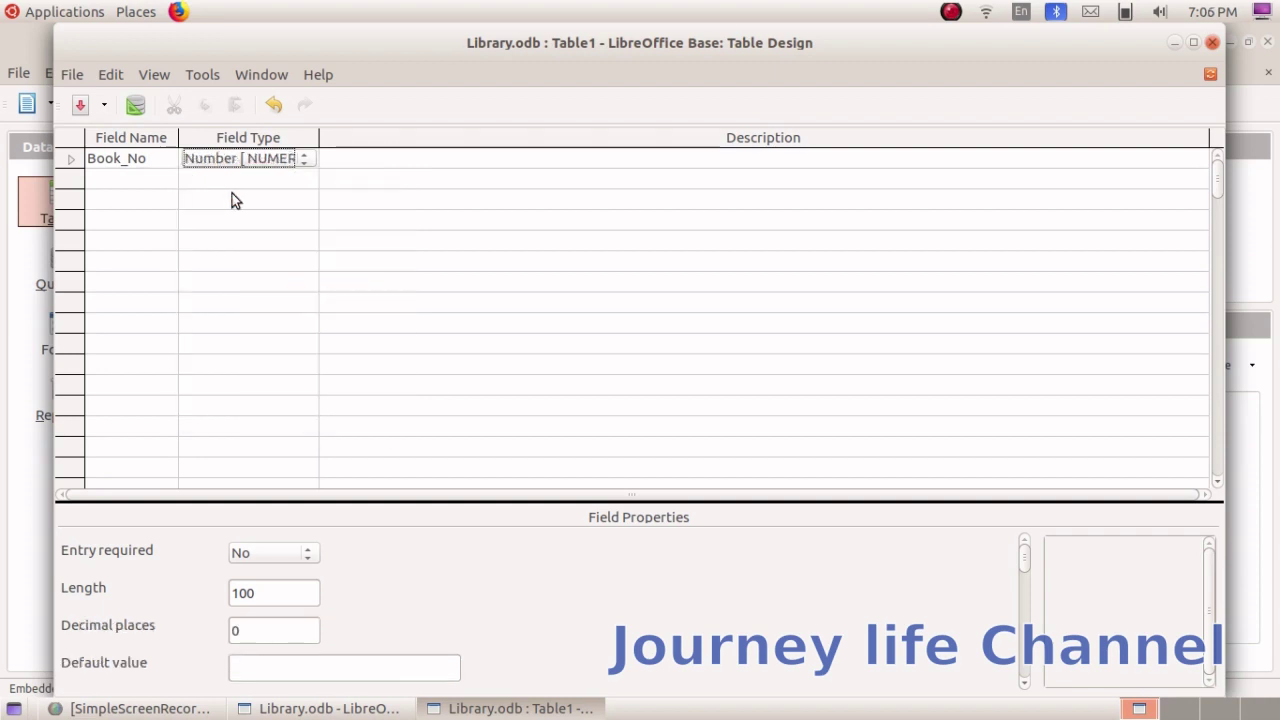
Add two fields named Book_Name and Author below Book_No, keeping the default Text [ VARCHAR ] type
left_click(130, 181)
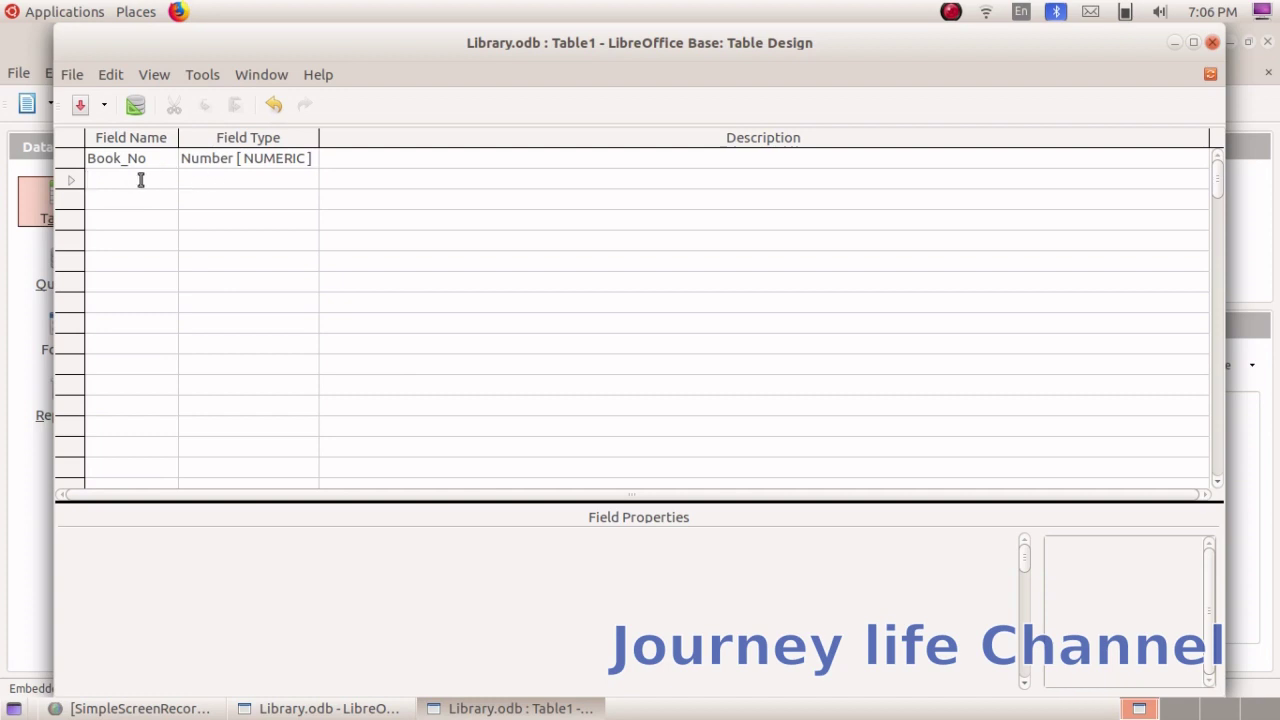
type("B")
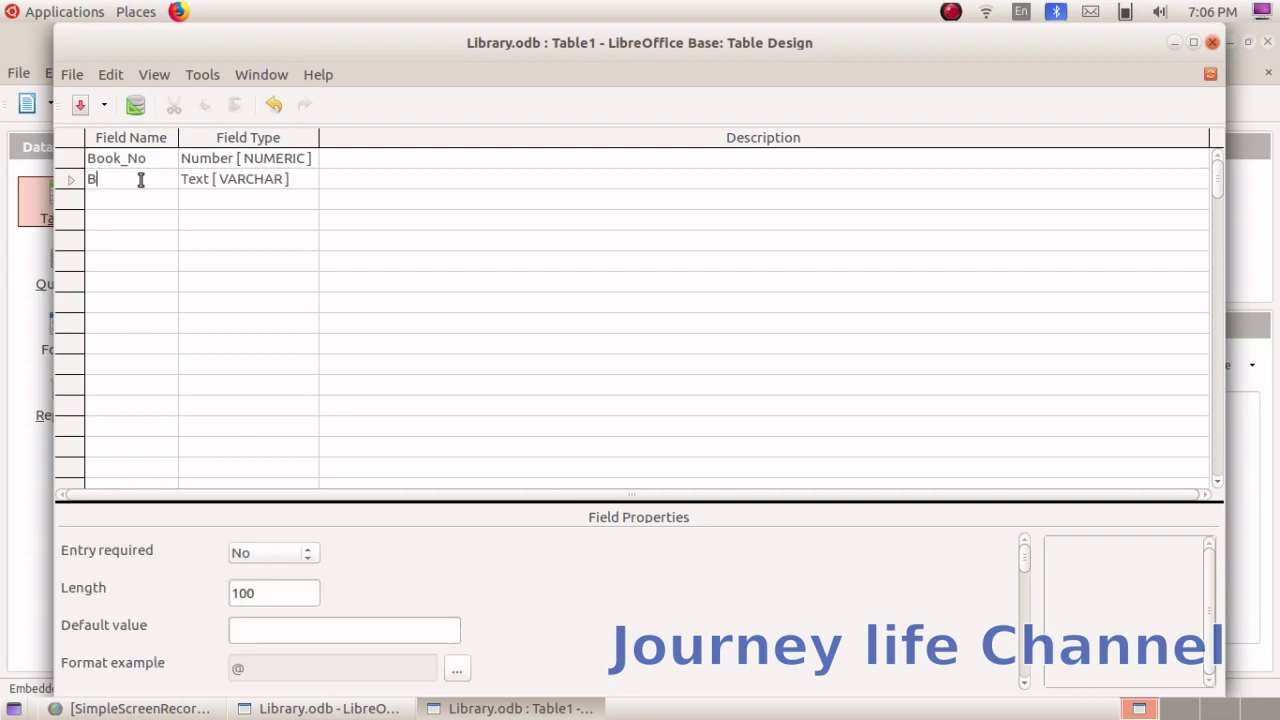
type("ook_Name")
left_click(134, 199)
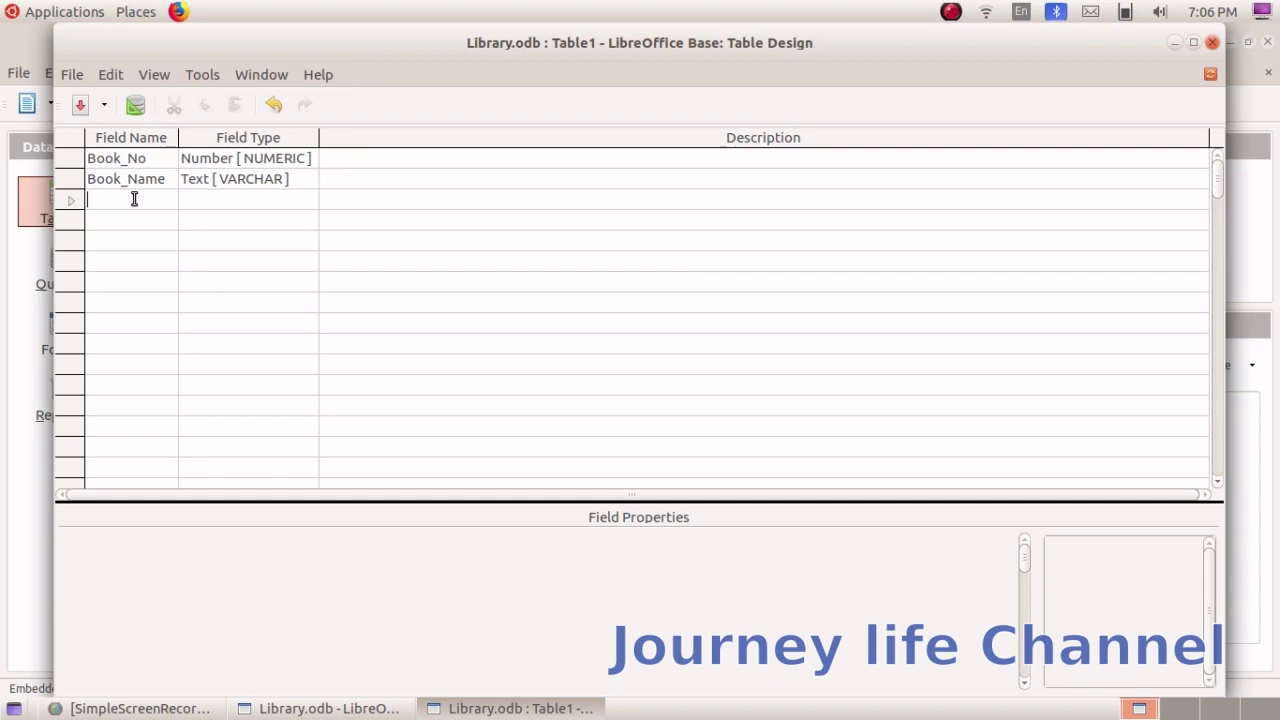
type("Auth")
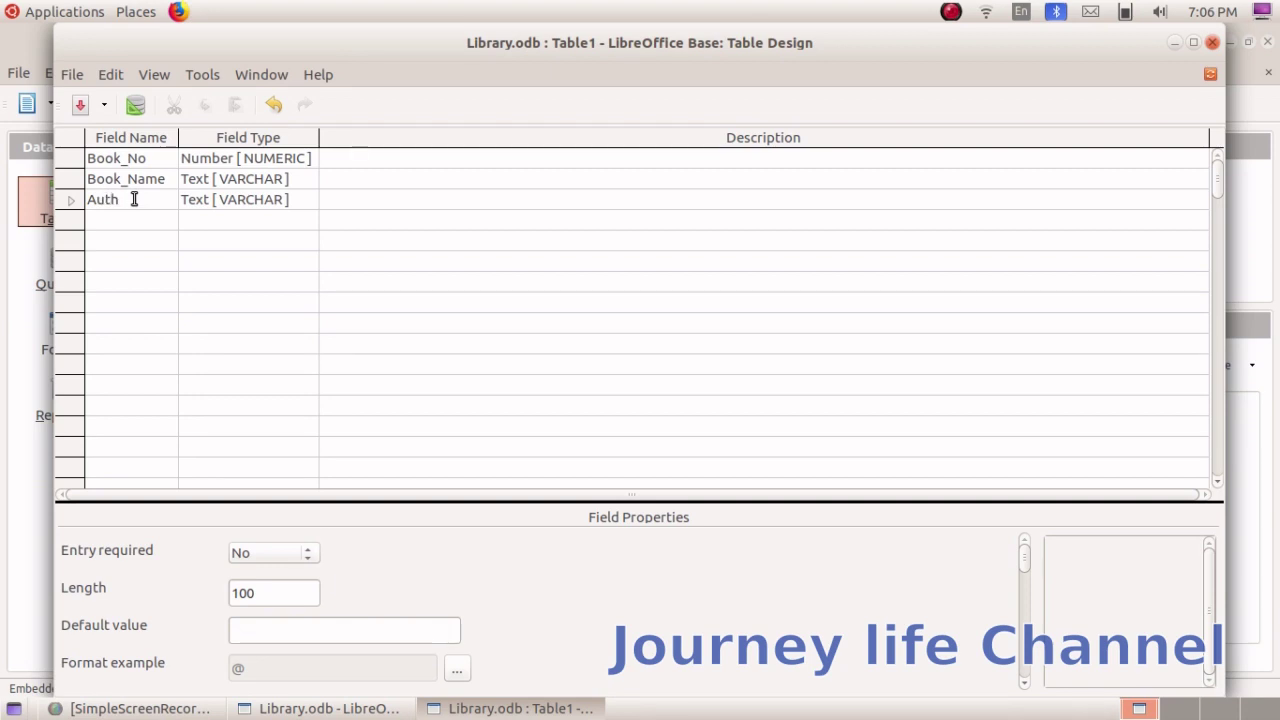
type("or")
Add a Book_Price field below Author with the field type Decimal [ DECIMAL ]
left_click(124, 222)
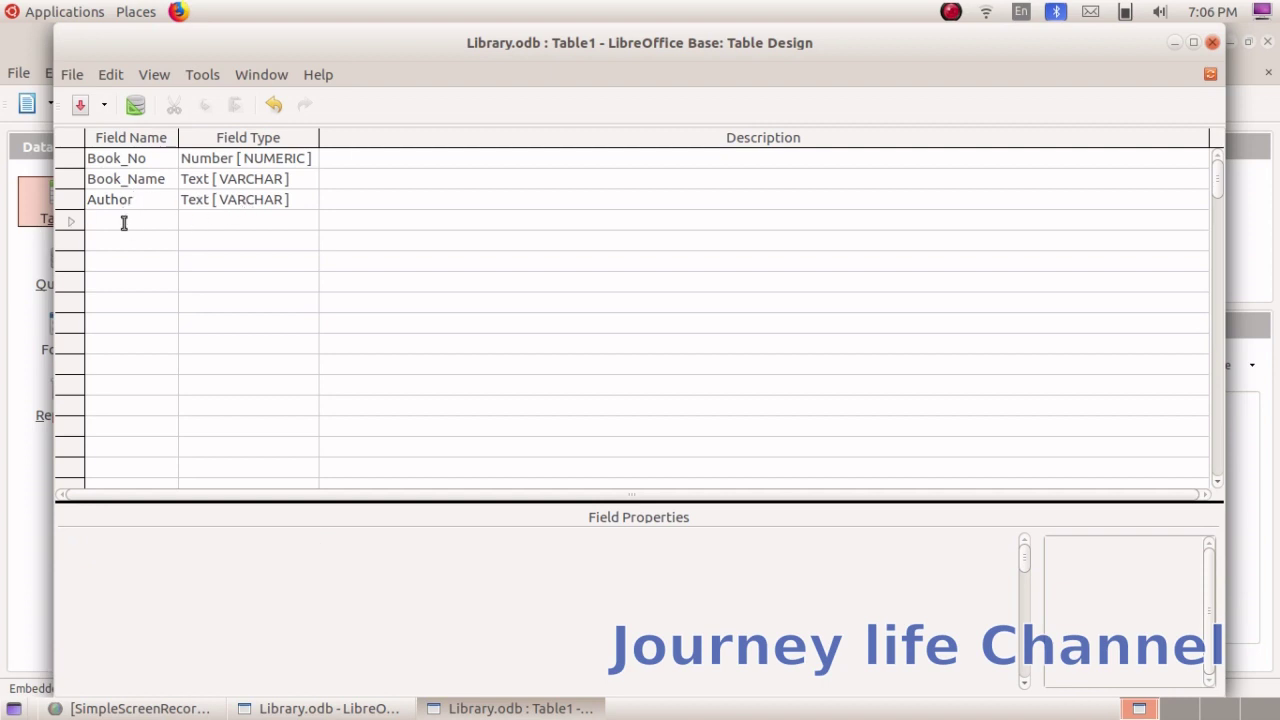
type("B")
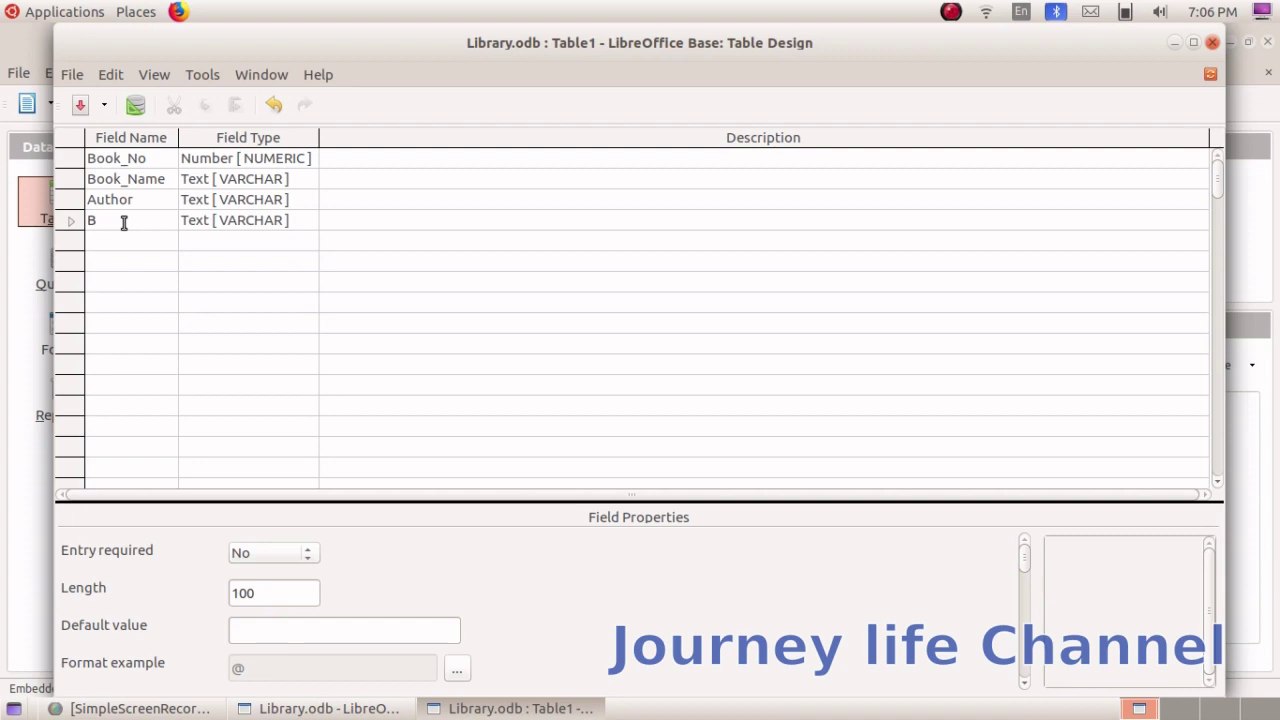
type("ook_Pri")
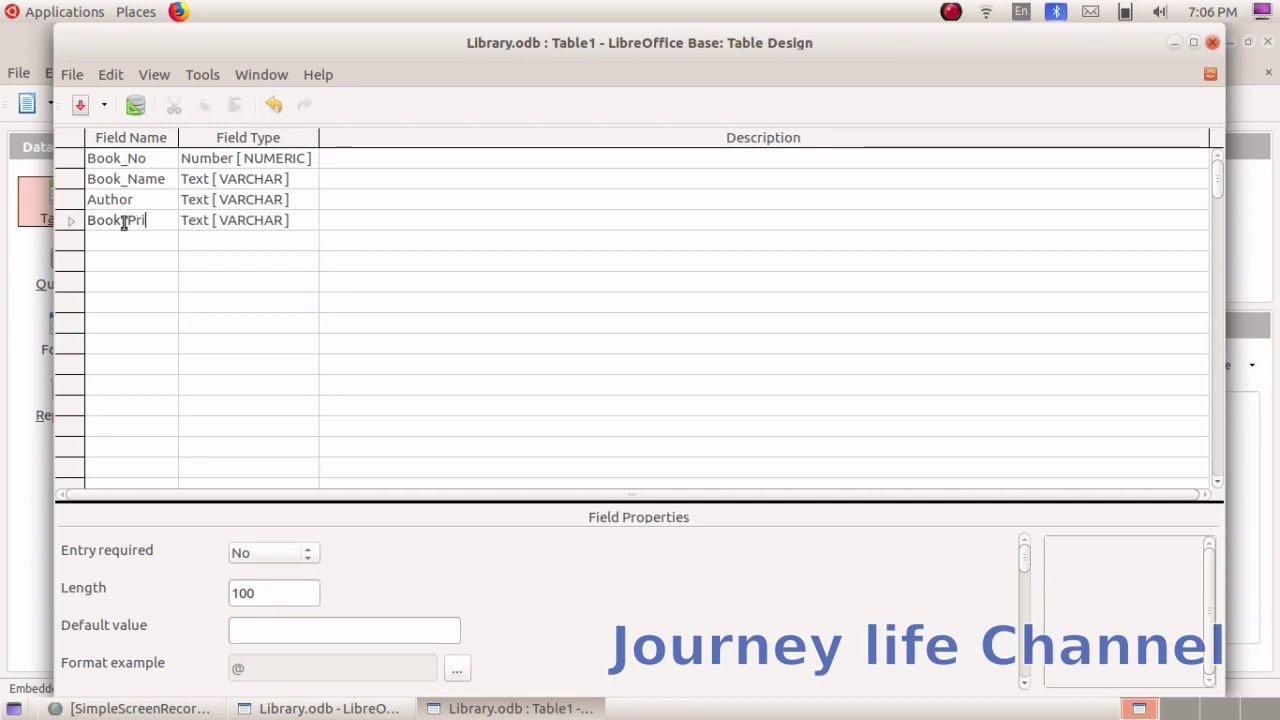
type("ce")
left_click(208, 230)
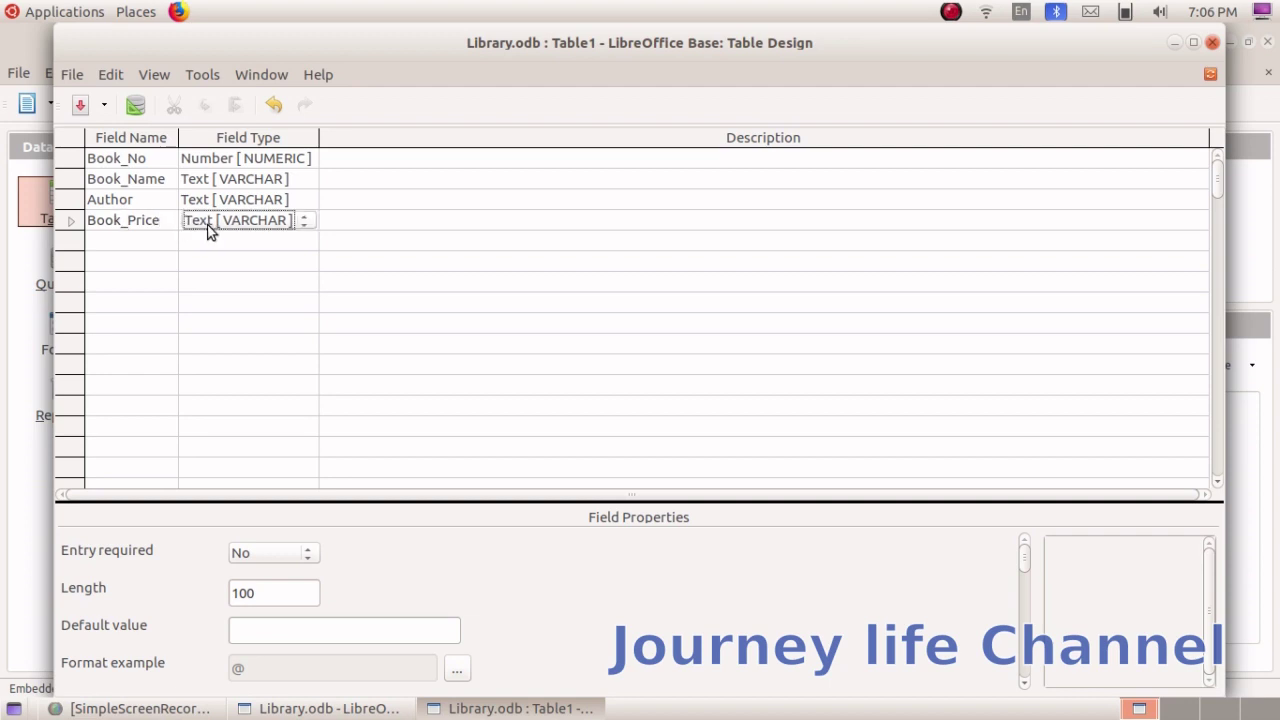
left_click(303, 225)
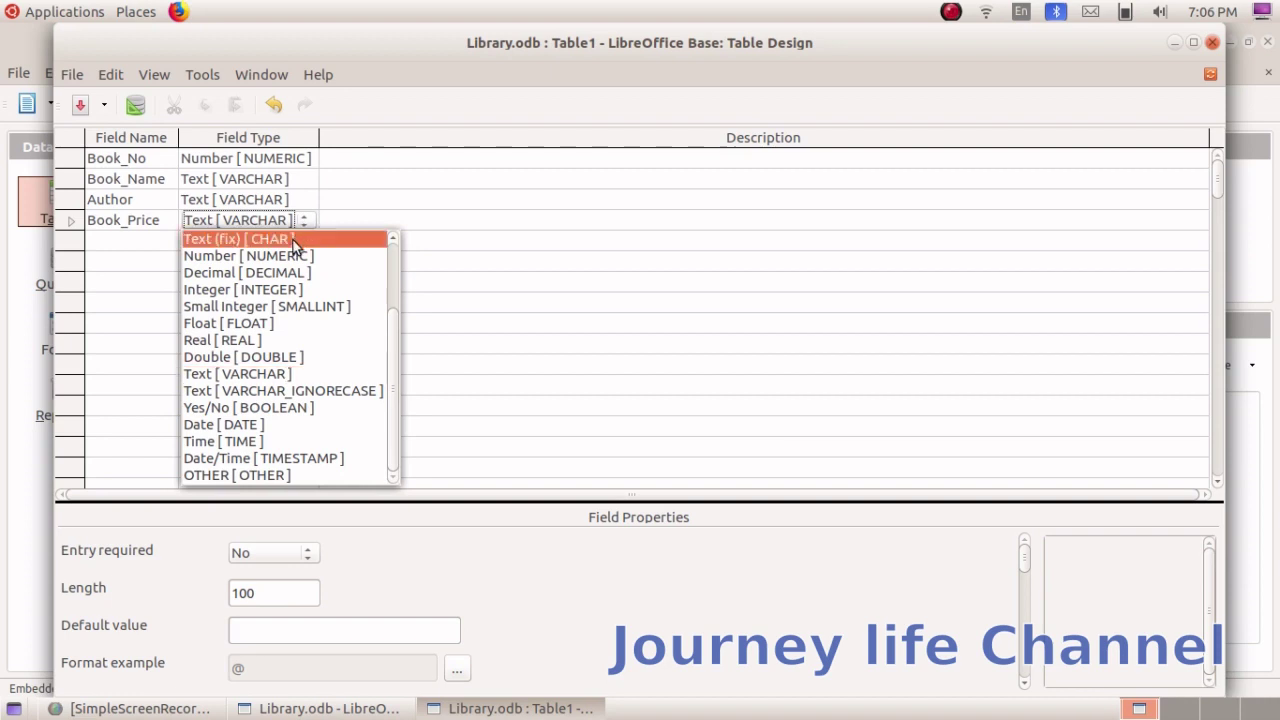
left_click(281, 273)
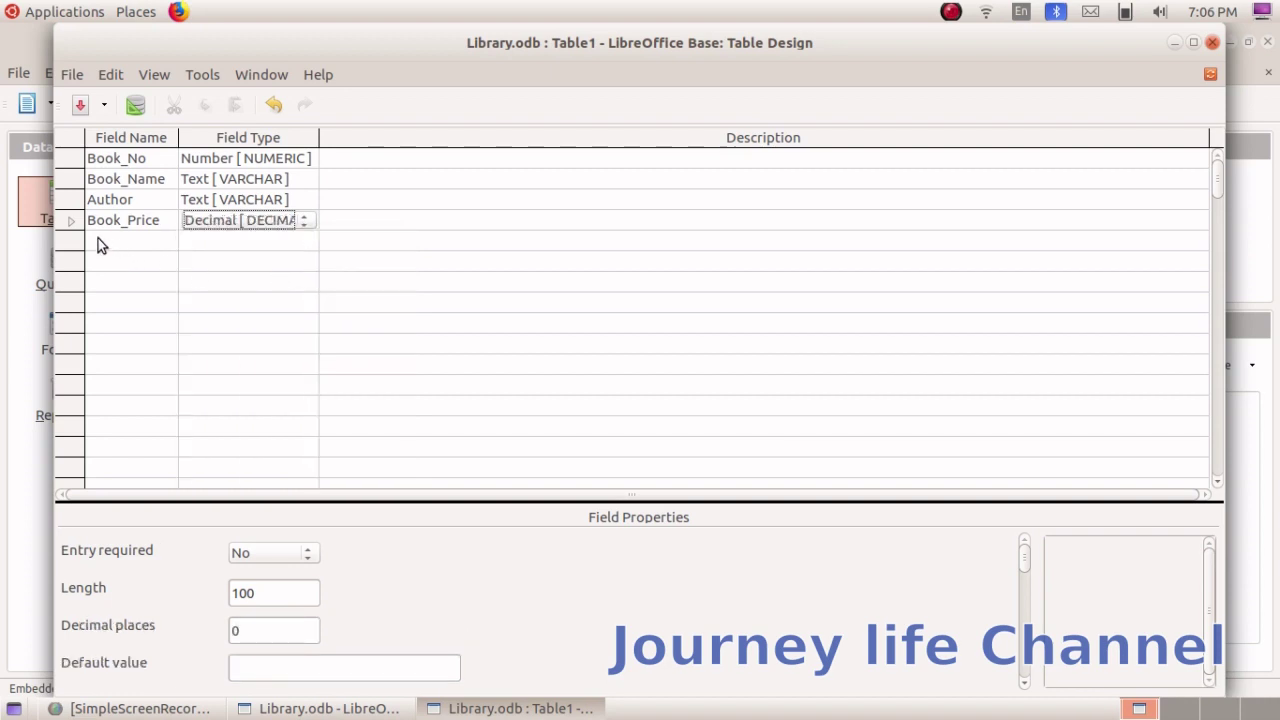
Add a Date_of_Publish field below Book_Price with the field type Date [ DATE ]
left_click(99, 241)
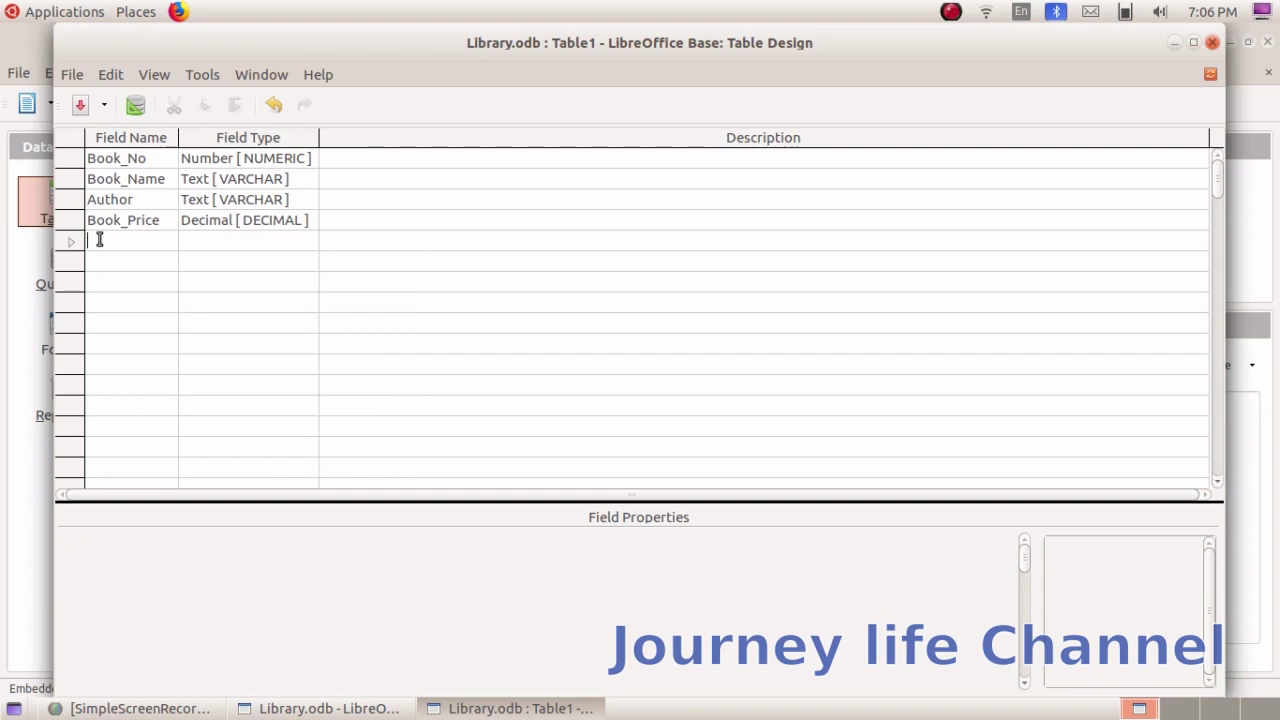
type("Da")
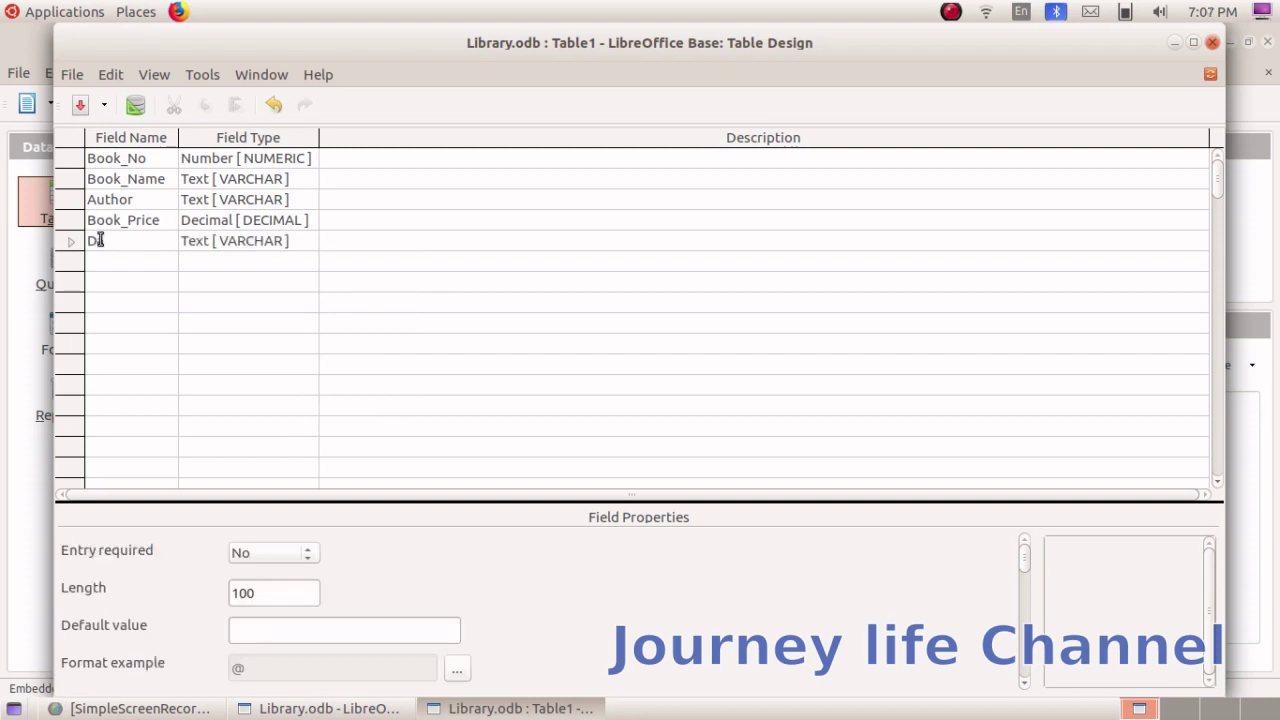
type("te_of_Publish")
left_click(224, 245)
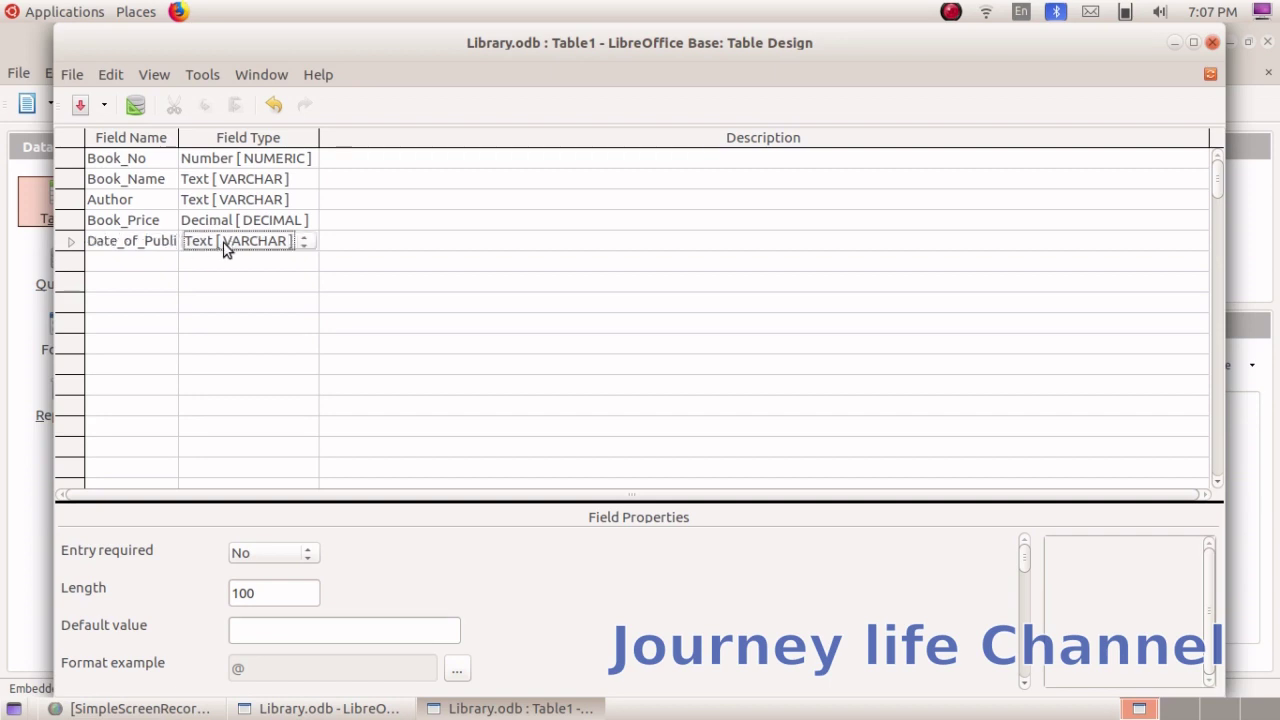
left_click(302, 242)
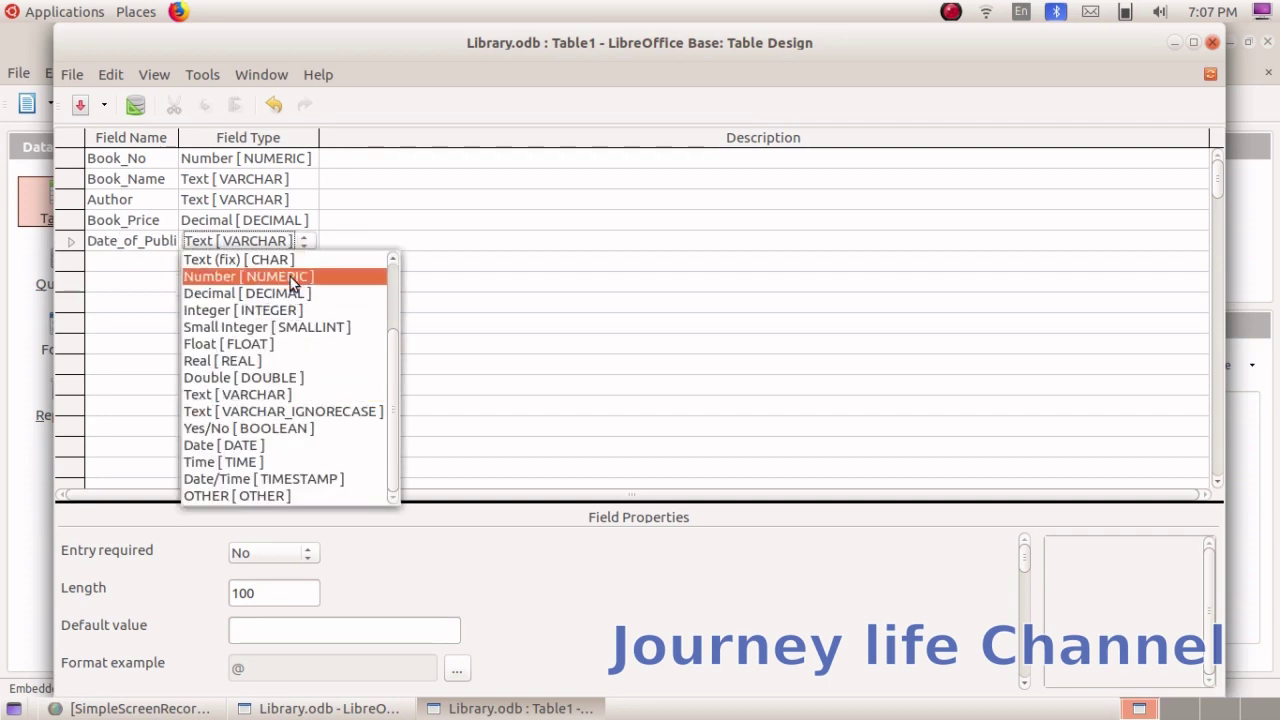
left_click(212, 448)
Add a Category field below the publishing date, keeping the default Text [ VARCHAR ] type
left_click(99, 260)
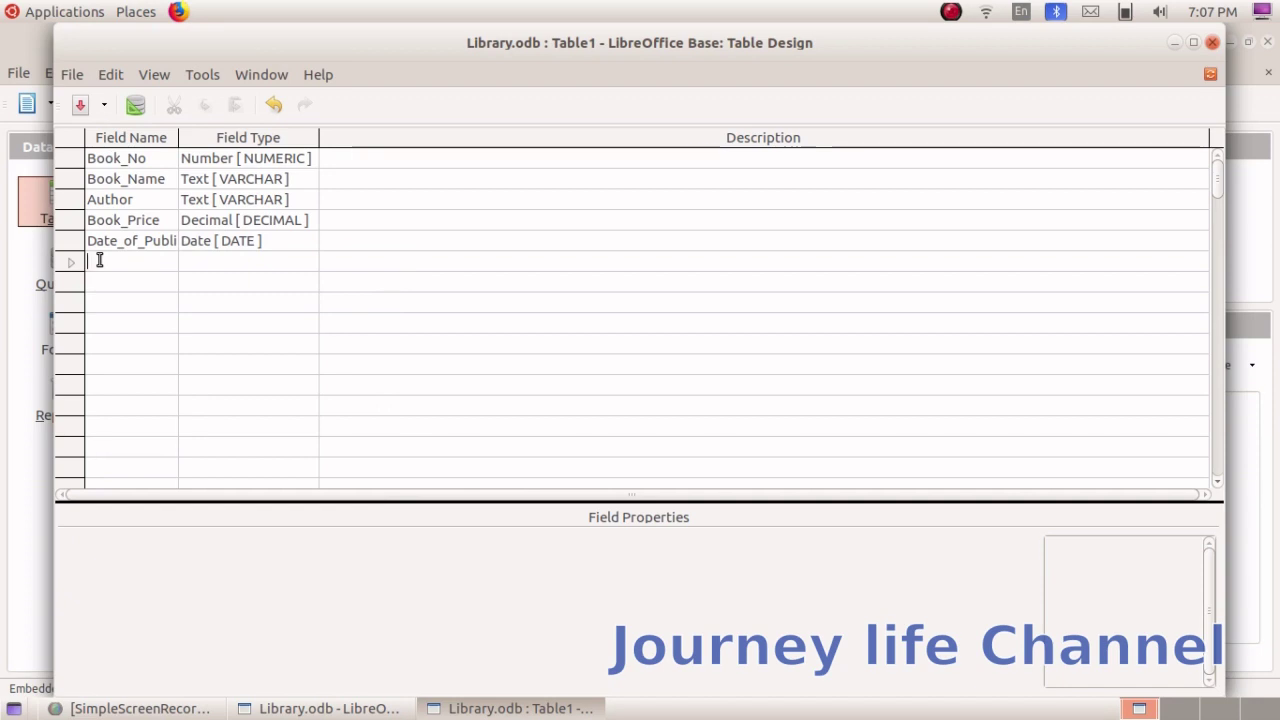
type("Cate")
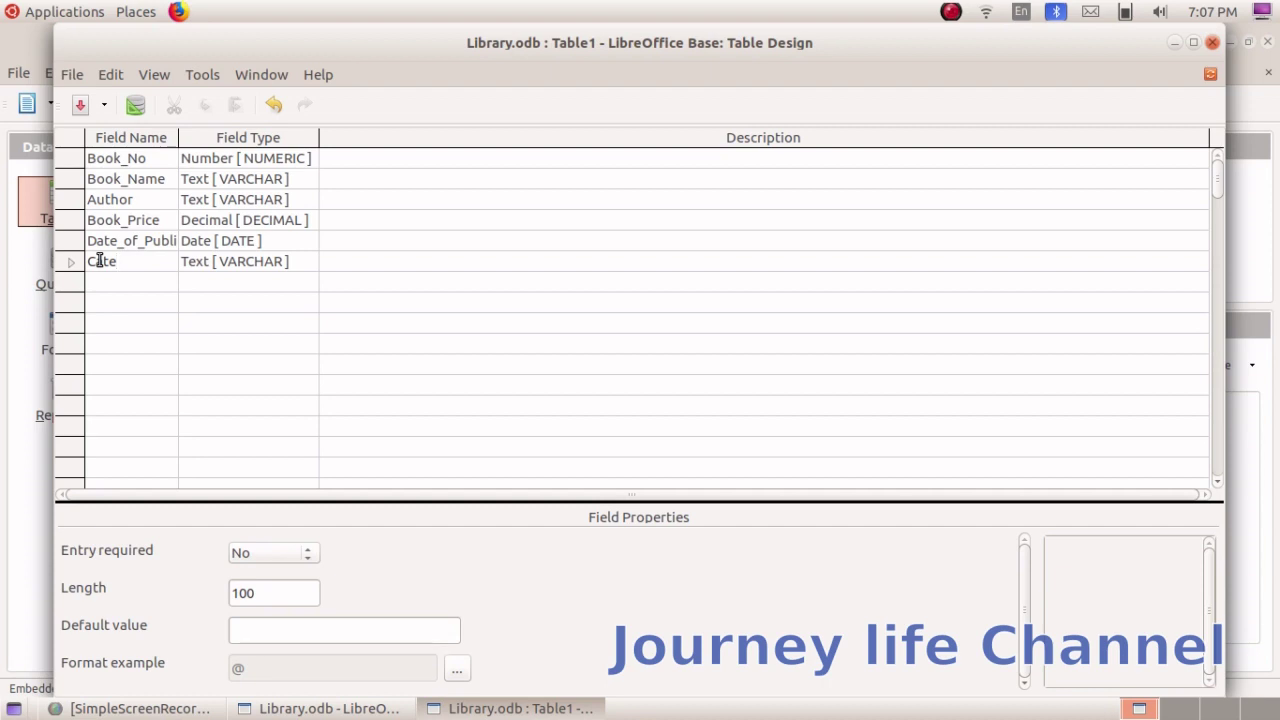
type("gory")
left_click_drag(97, 261, 190, 261)
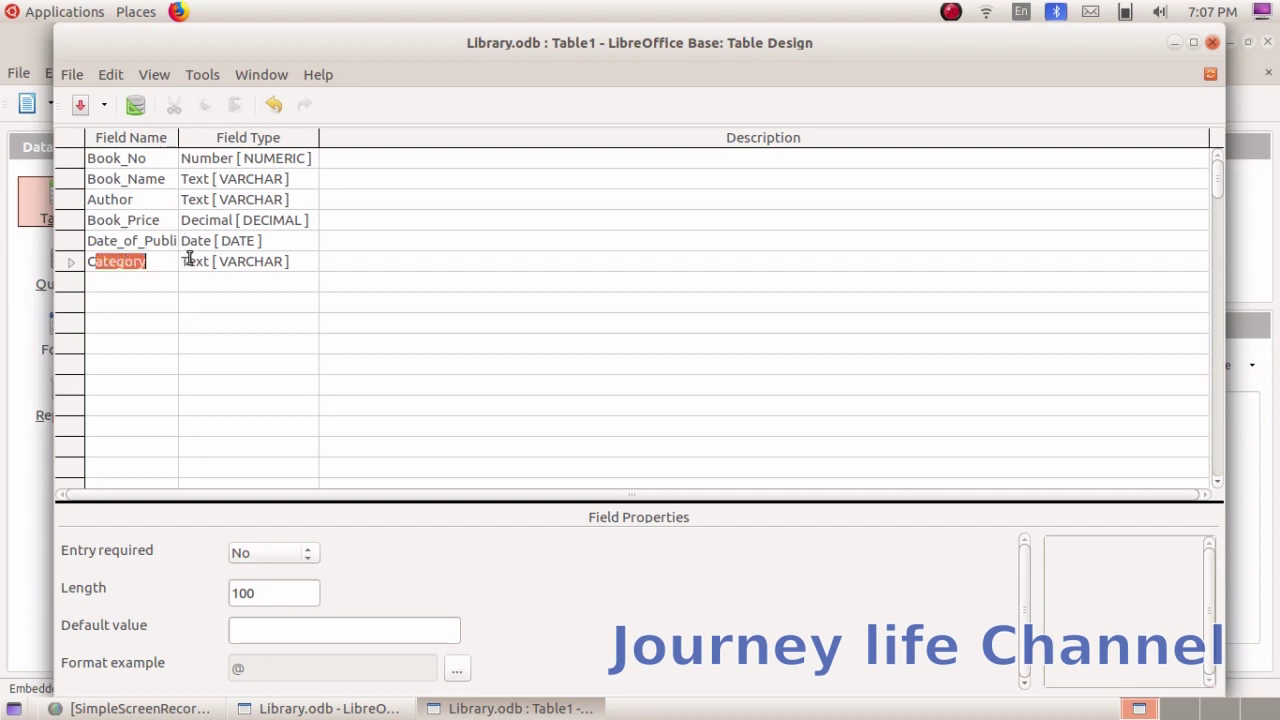
left_click(89, 263)
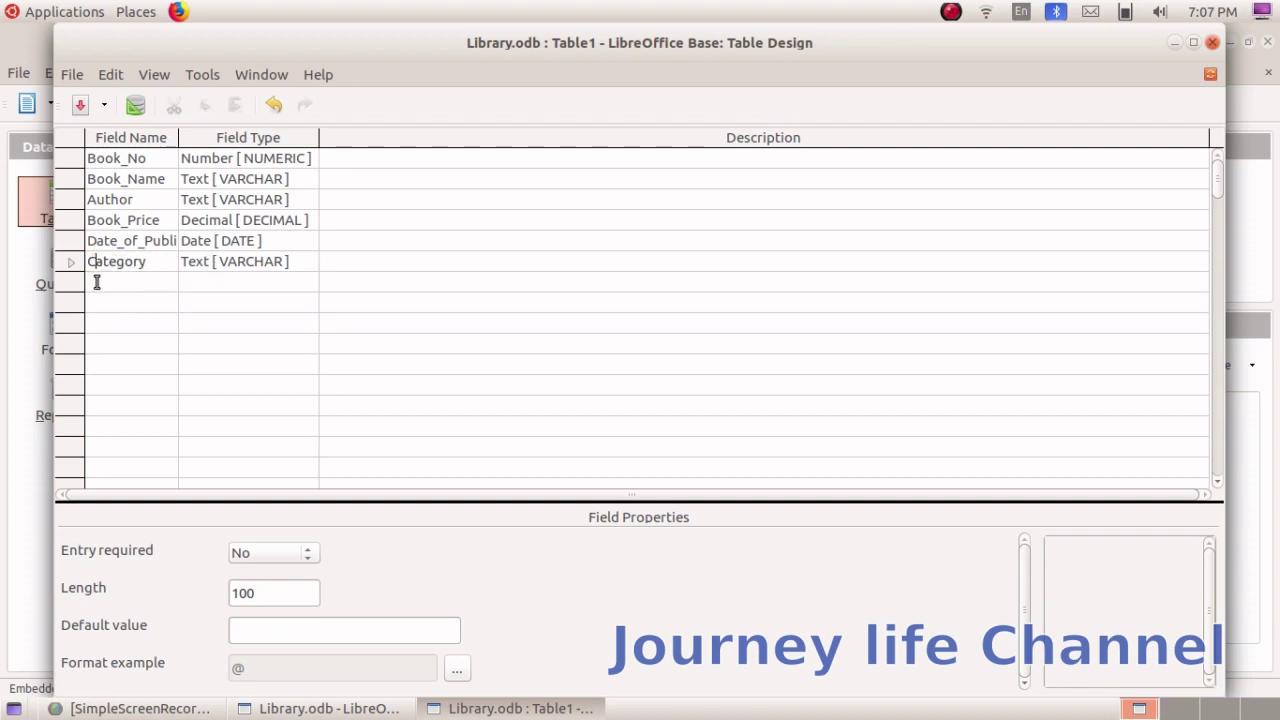
Add a Cover_Image field below Category and set its field type to Image
left_click(96, 283)
type("Cove")
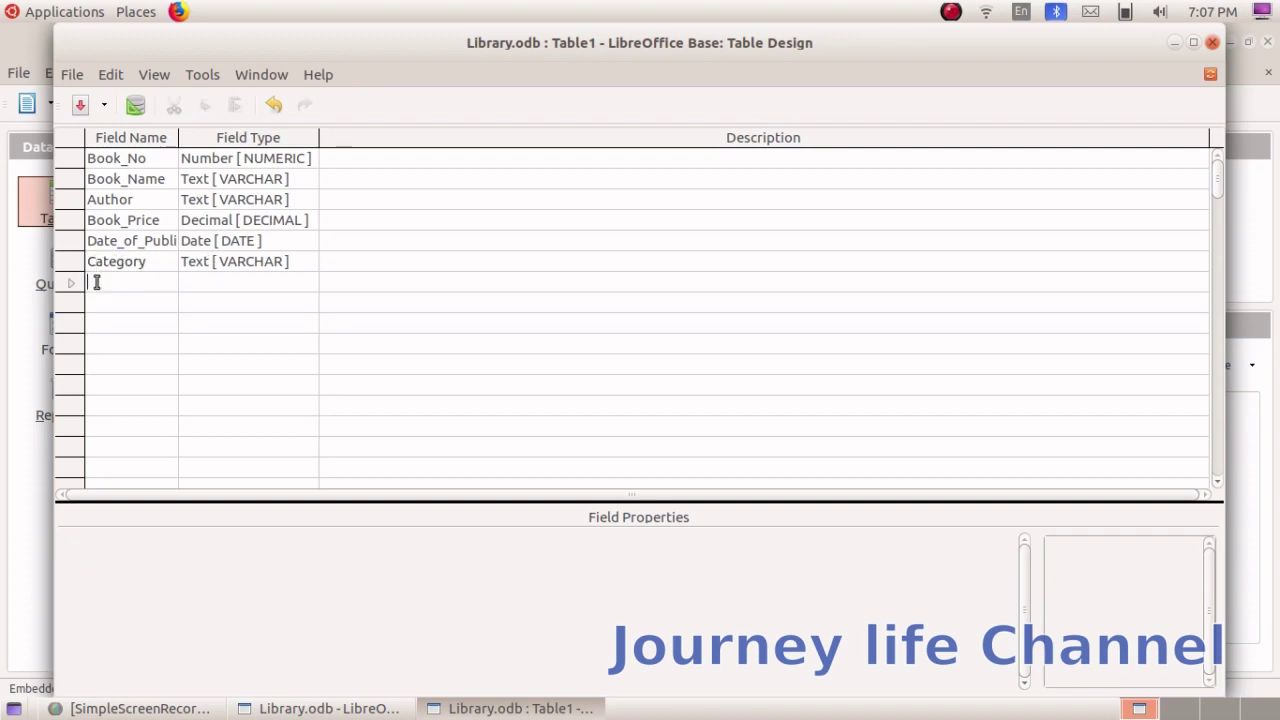
type("r")
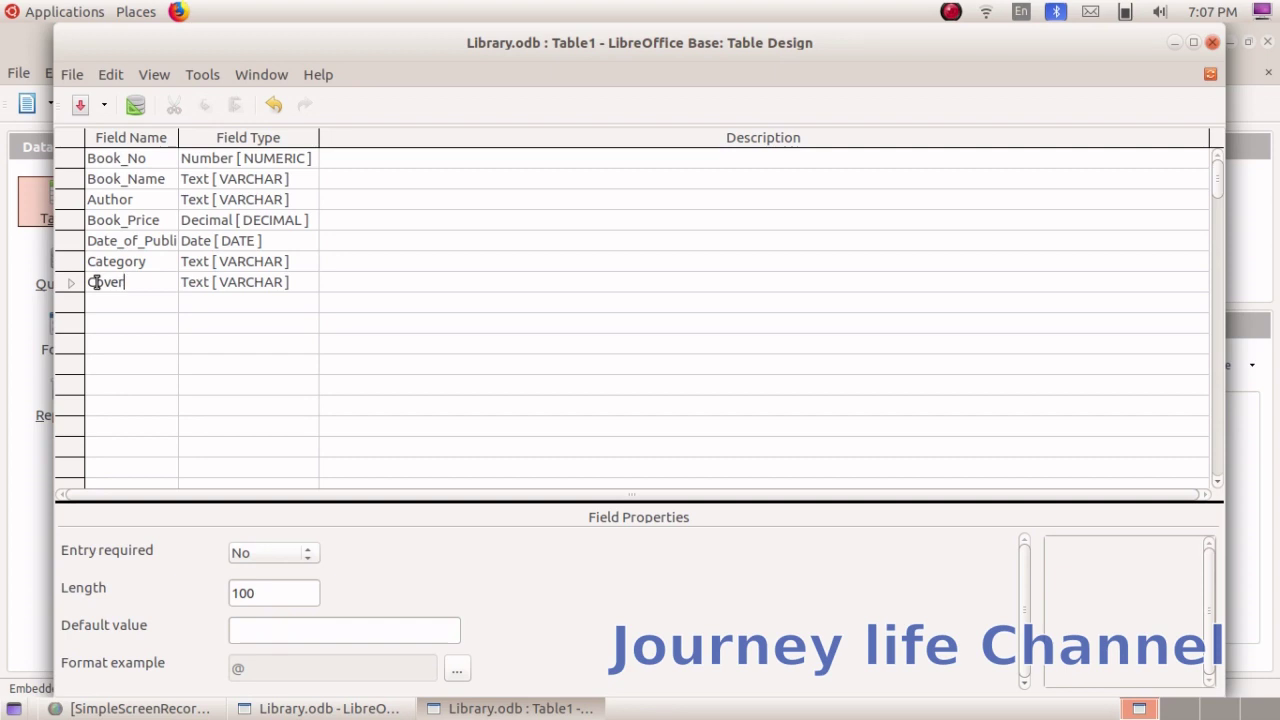
type("_Image")
left_click(227, 288)
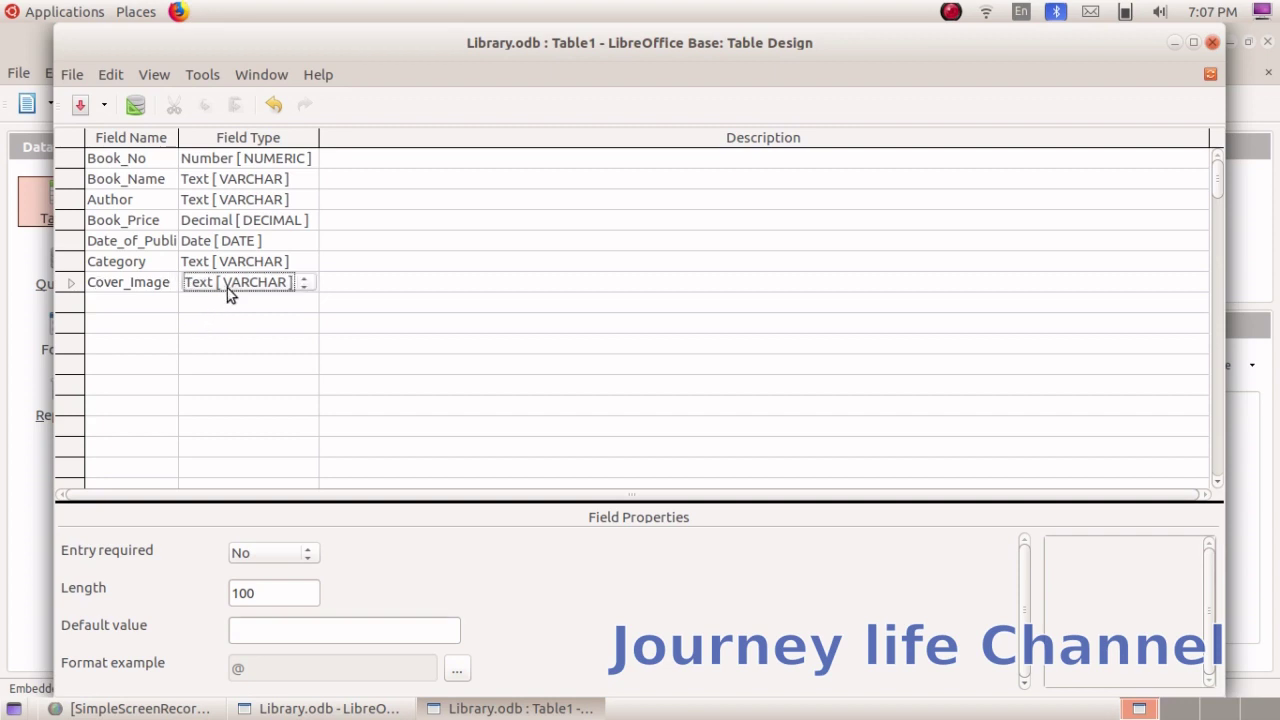
left_click(305, 285)
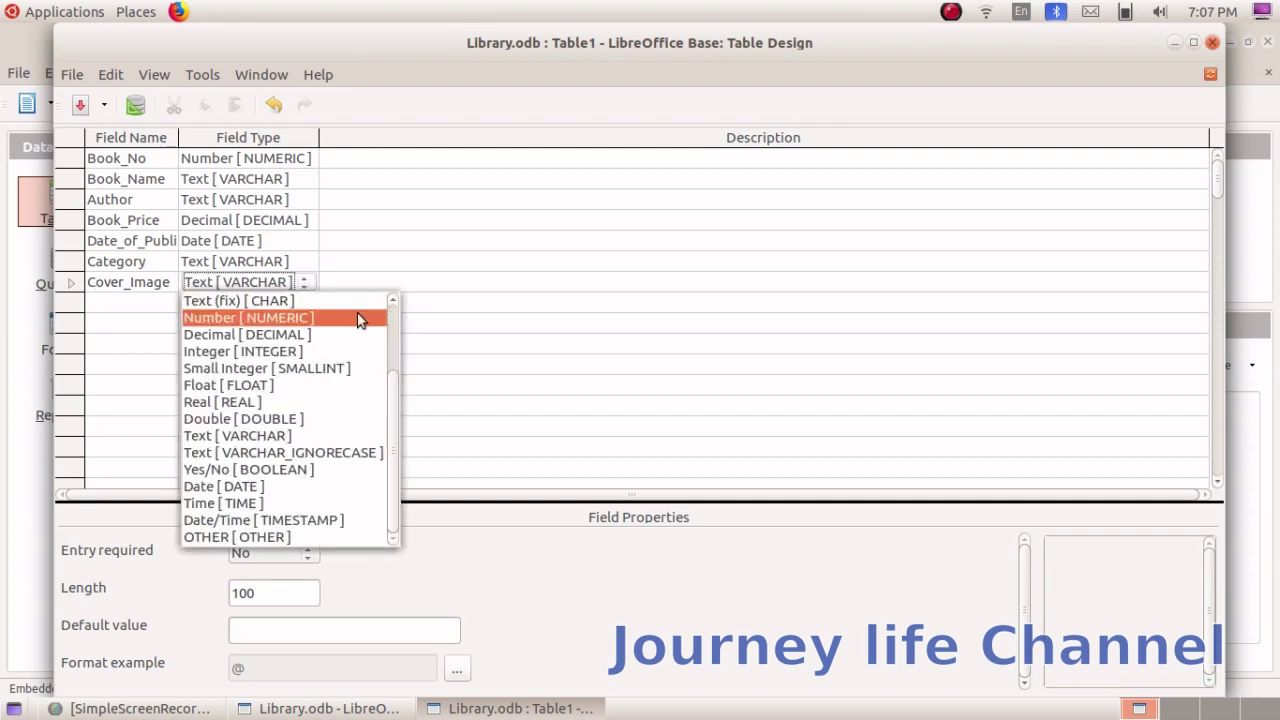
left_click_drag(394, 387, 389, 323)
left_click(224, 340)
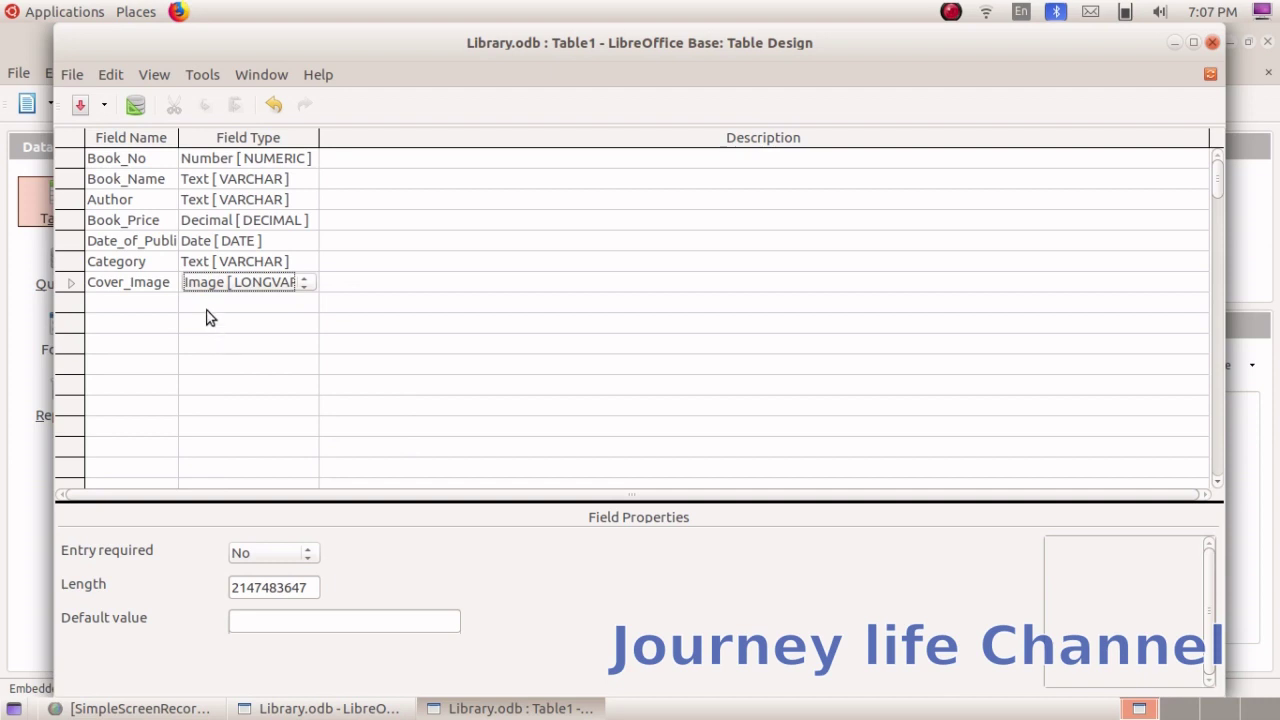
Make Book_No the primary key, then save the table as Book and close its design
right_click(65, 155)
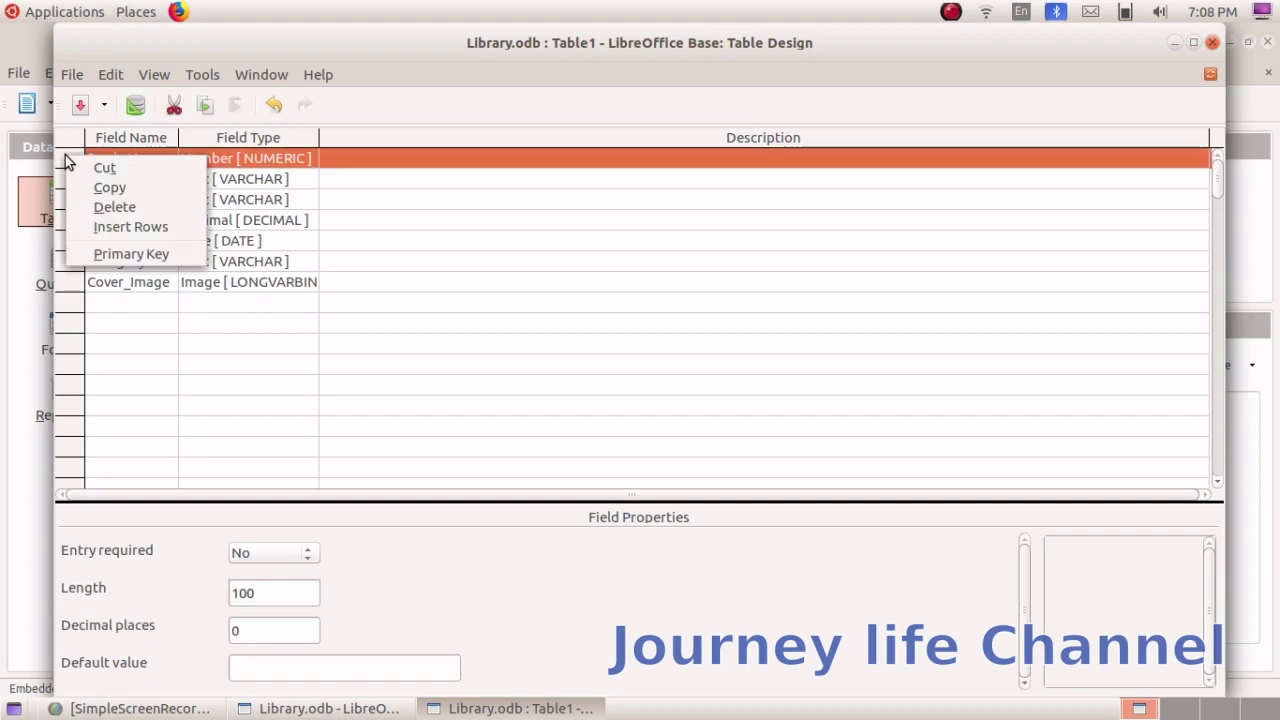
left_click(110, 253)
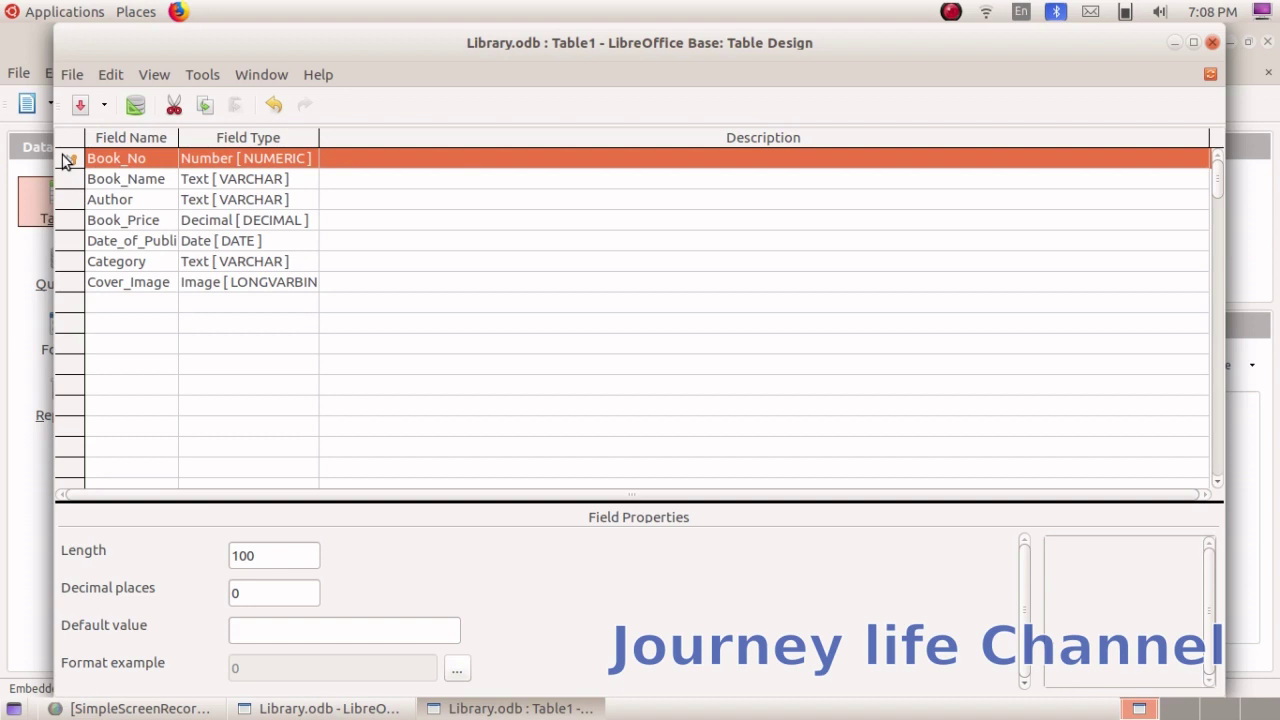
left_click(77, 74)
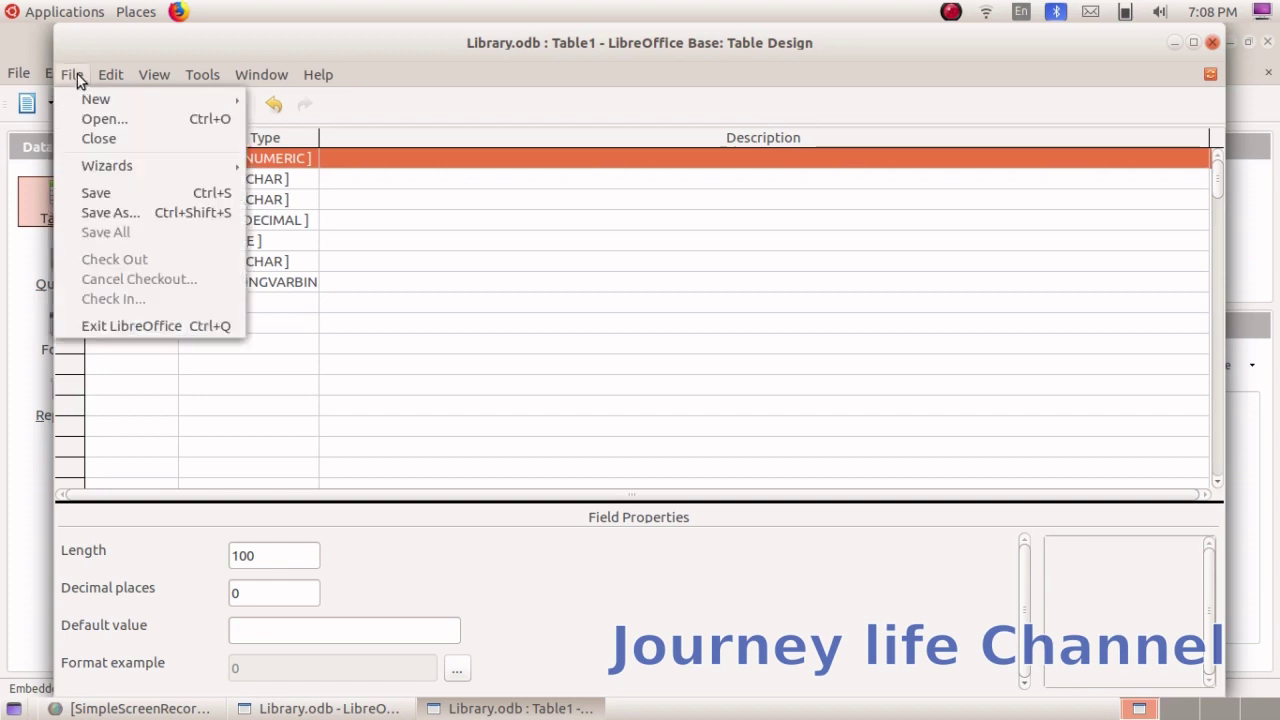
left_click(115, 190)
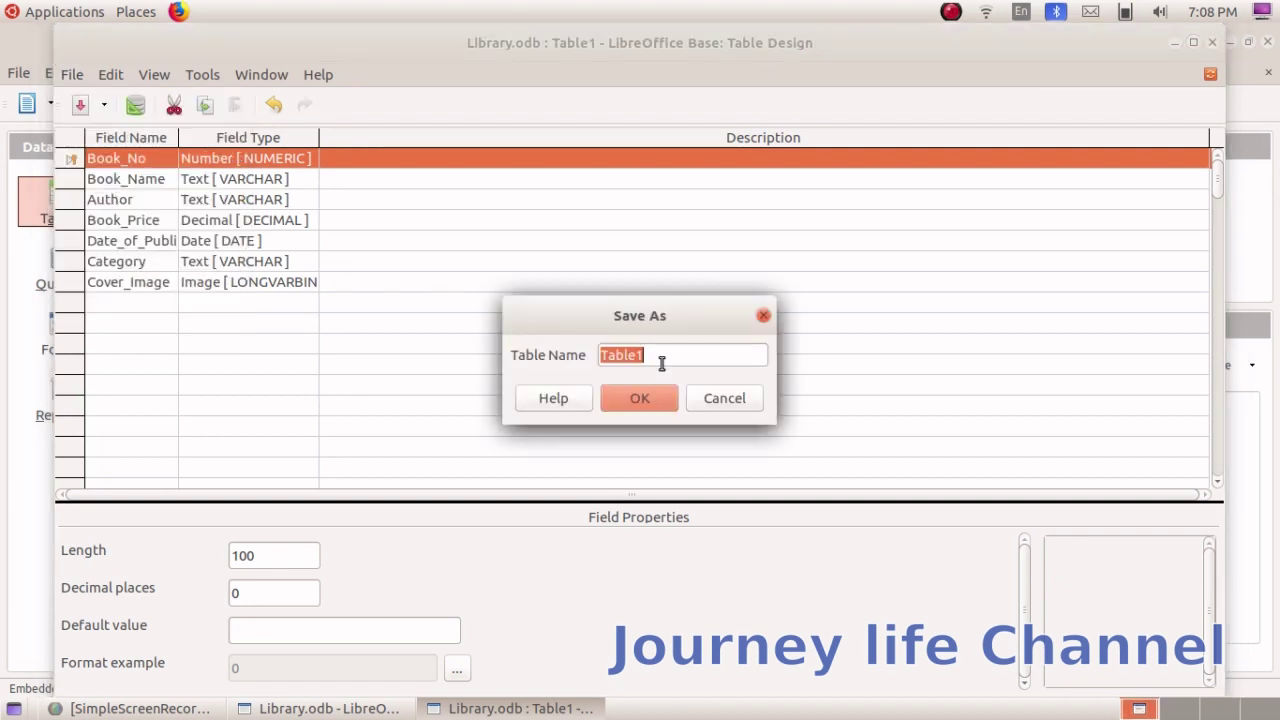
type("Book")
left_click(643, 402)
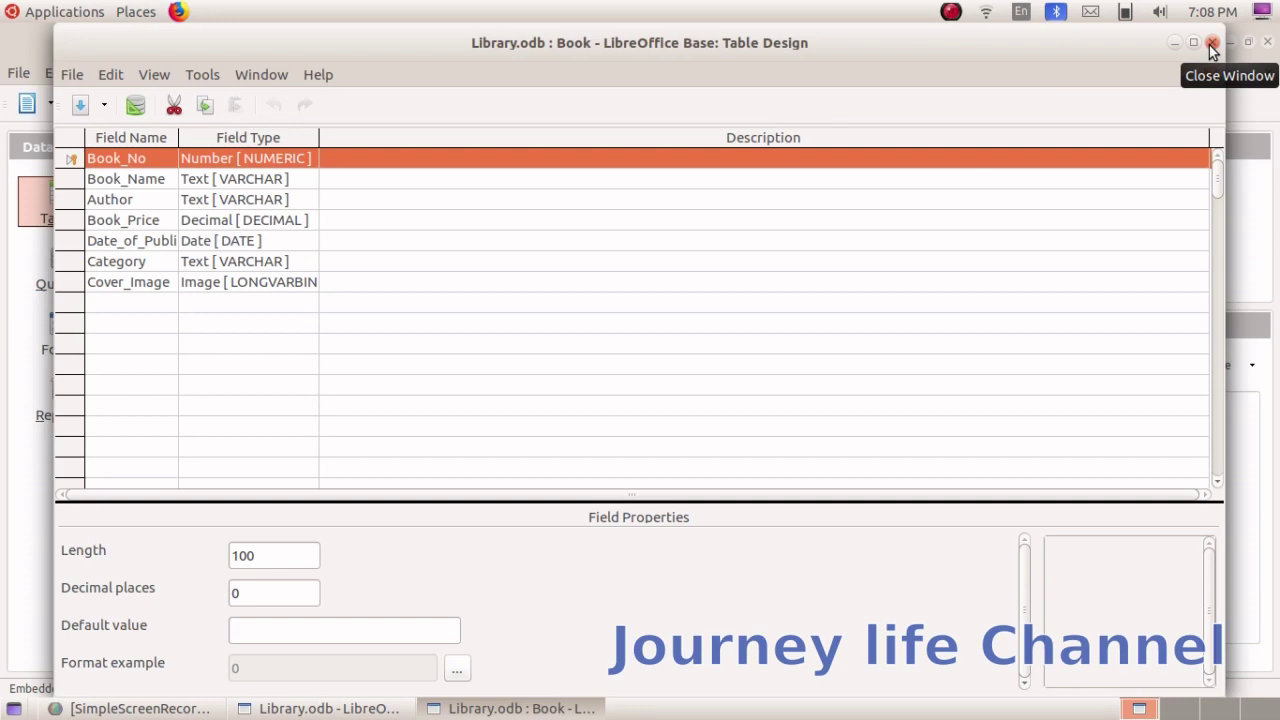
left_click(1211, 44)
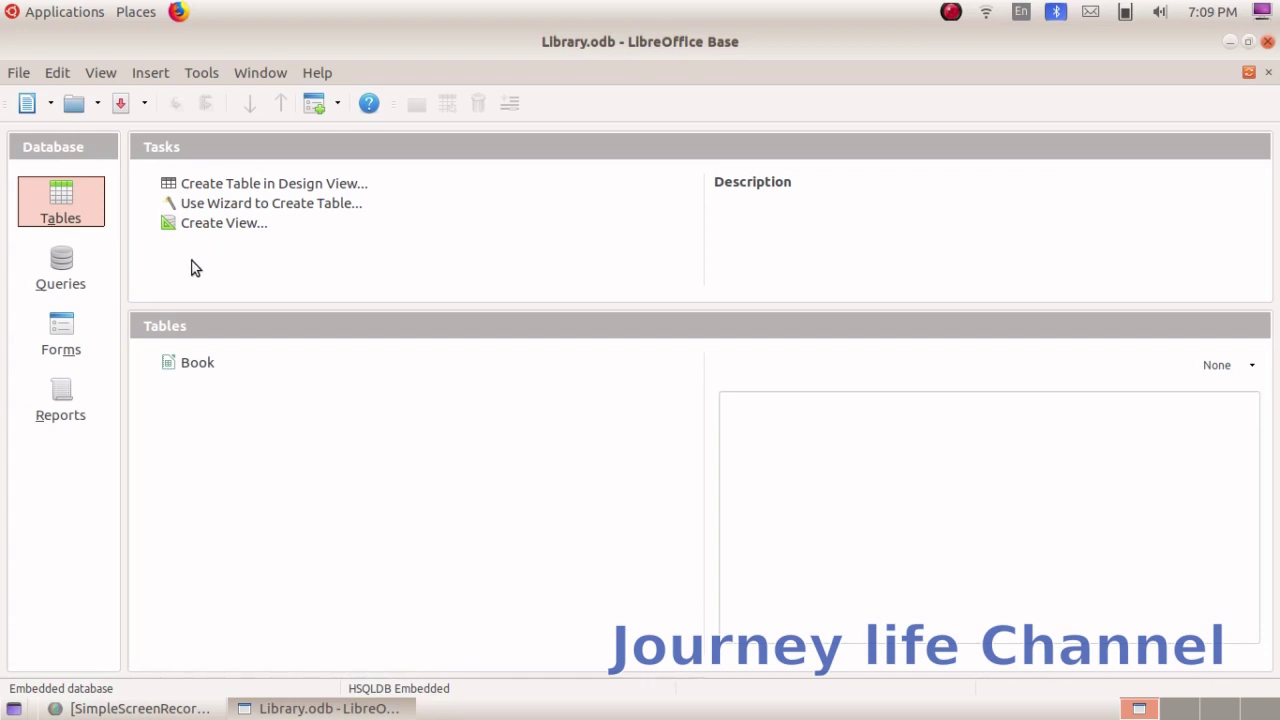
Start a new form with the Form Wizard and include all fields from Table: Book
left_click(48, 336)
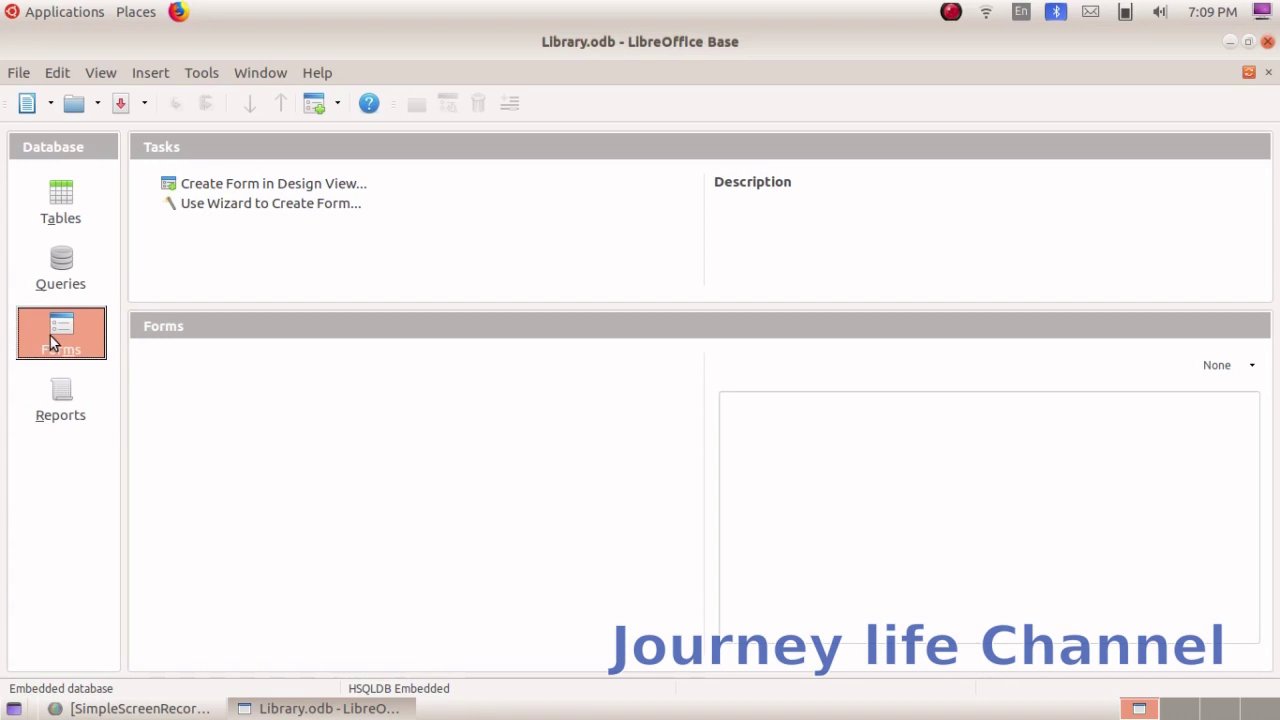
left_click(184, 208)
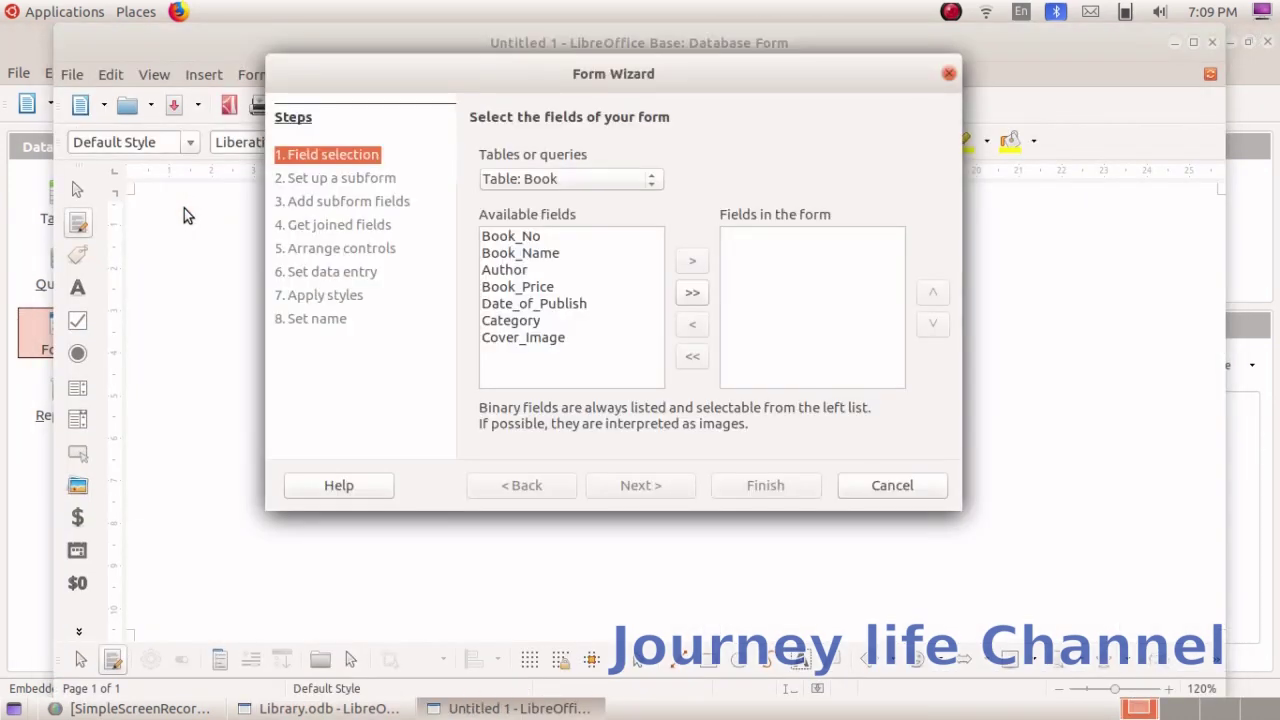
left_click(532, 176)
left_click(534, 176)
left_click(535, 177)
left_click(535, 177)
left_click(689, 300)
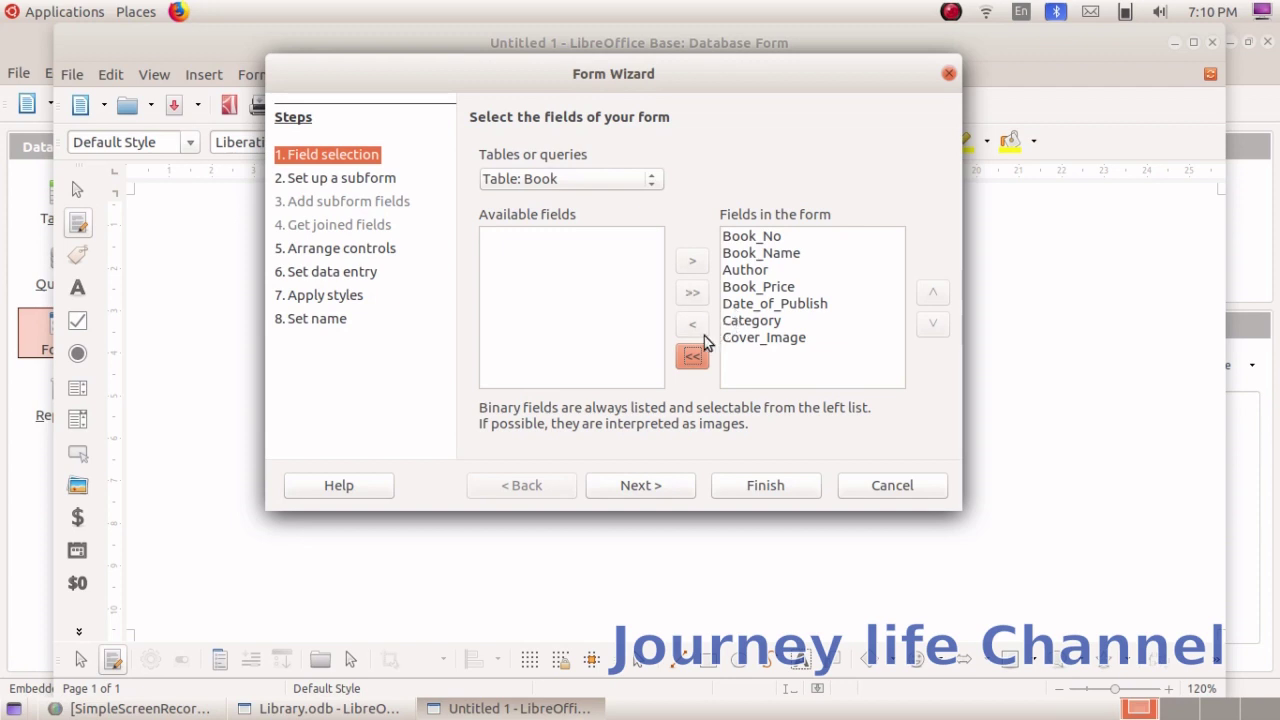
left_click(618, 484)
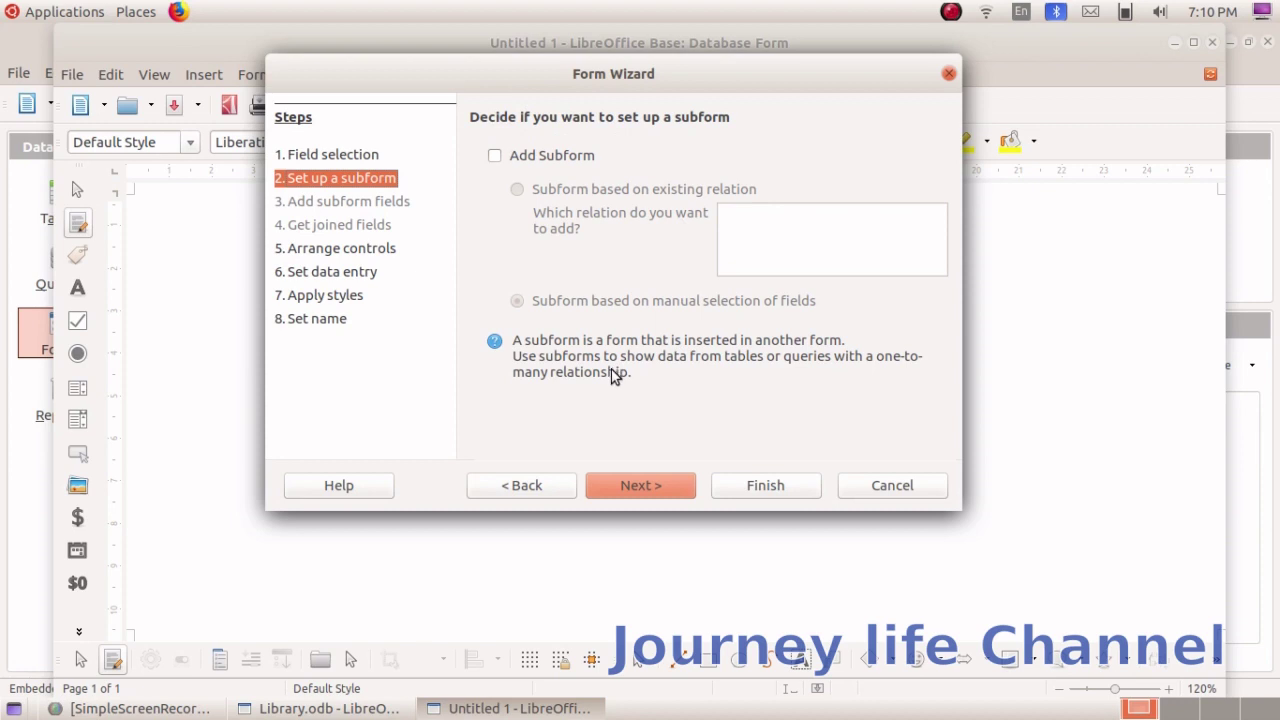
Skip the subform and arrange the main form's controls as Columnar - Labels Left
left_click(607, 477)
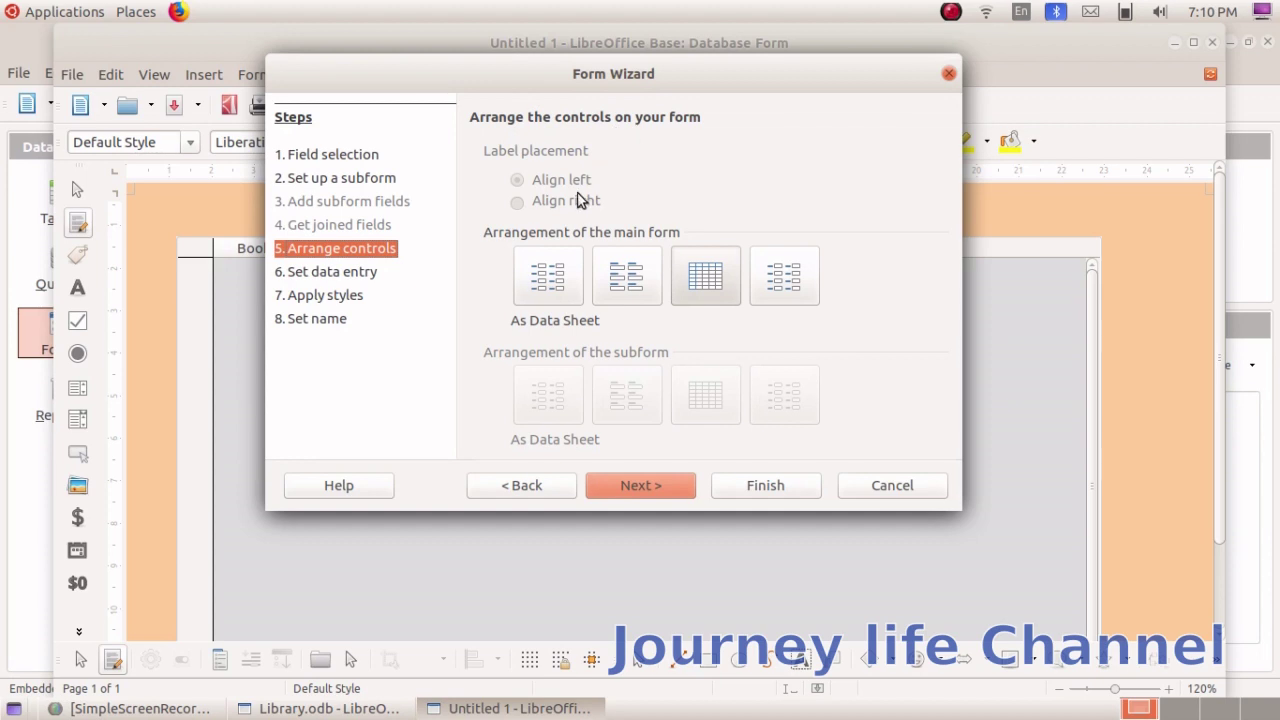
left_click(545, 280)
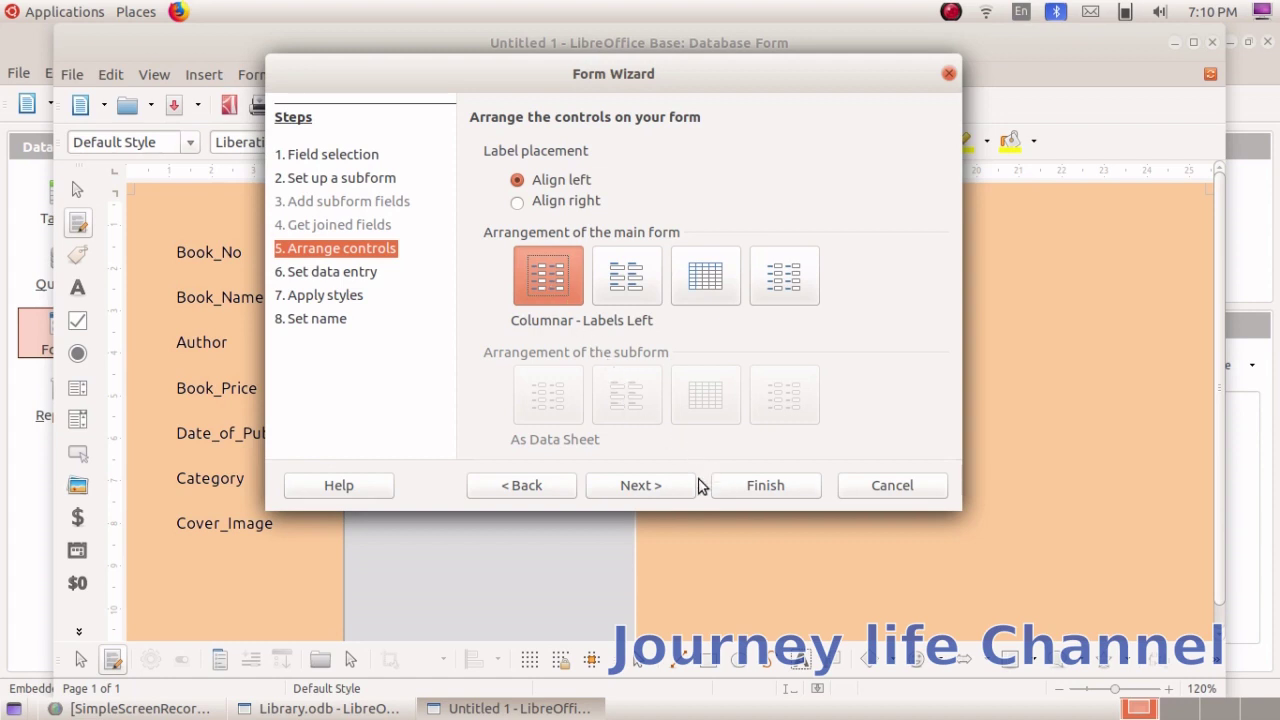
left_click(648, 486)
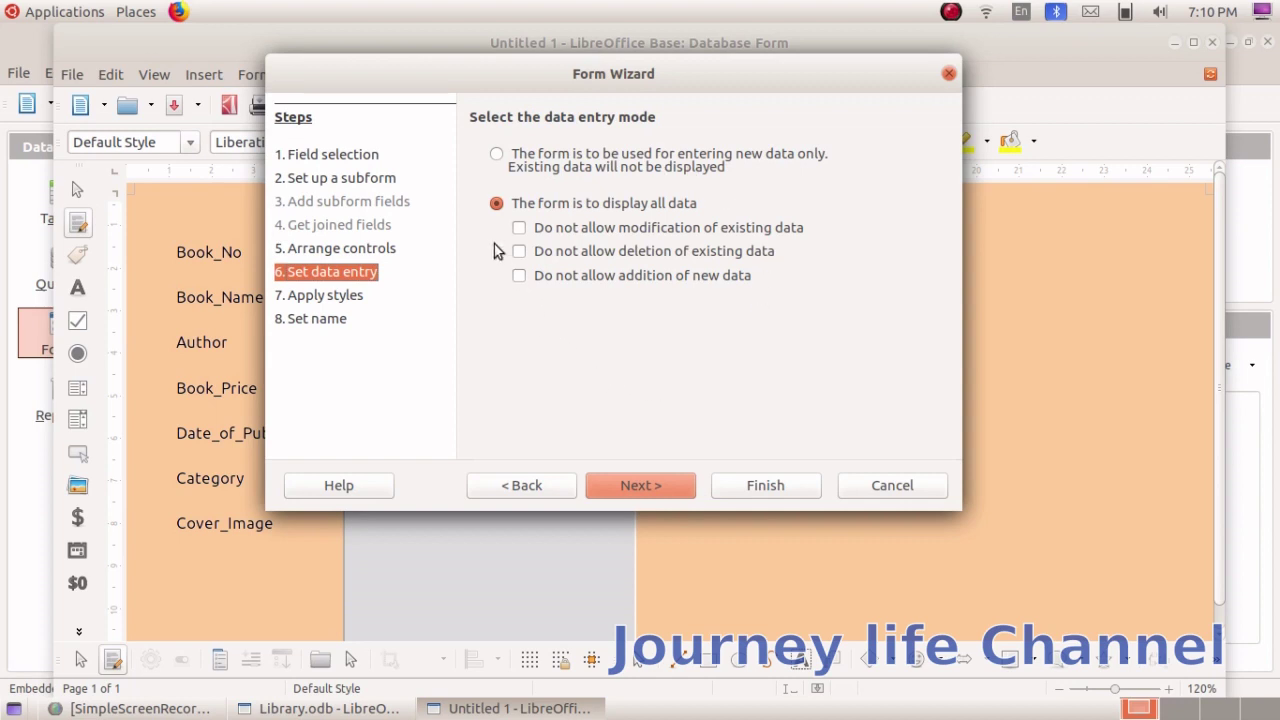
Keep the data entry mode that displays all data, and apply the Bright Blue style with the 3D look field border
left_click(606, 484)
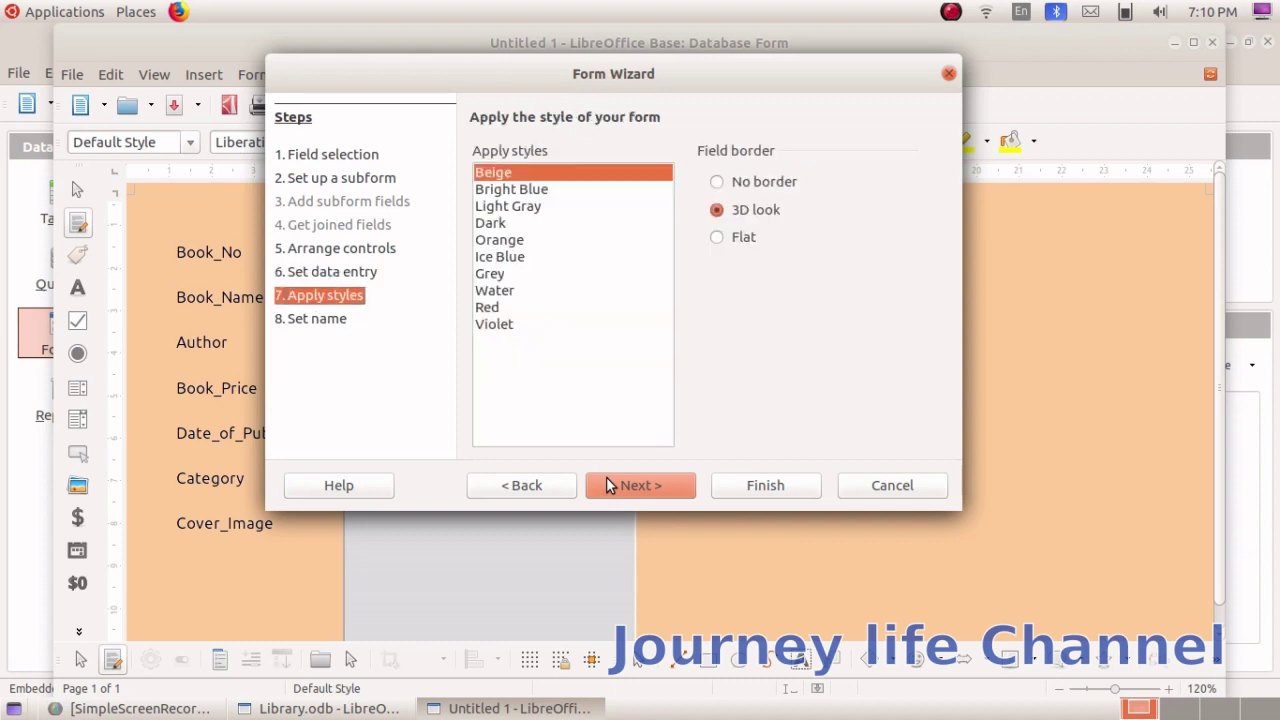
left_click(521, 192)
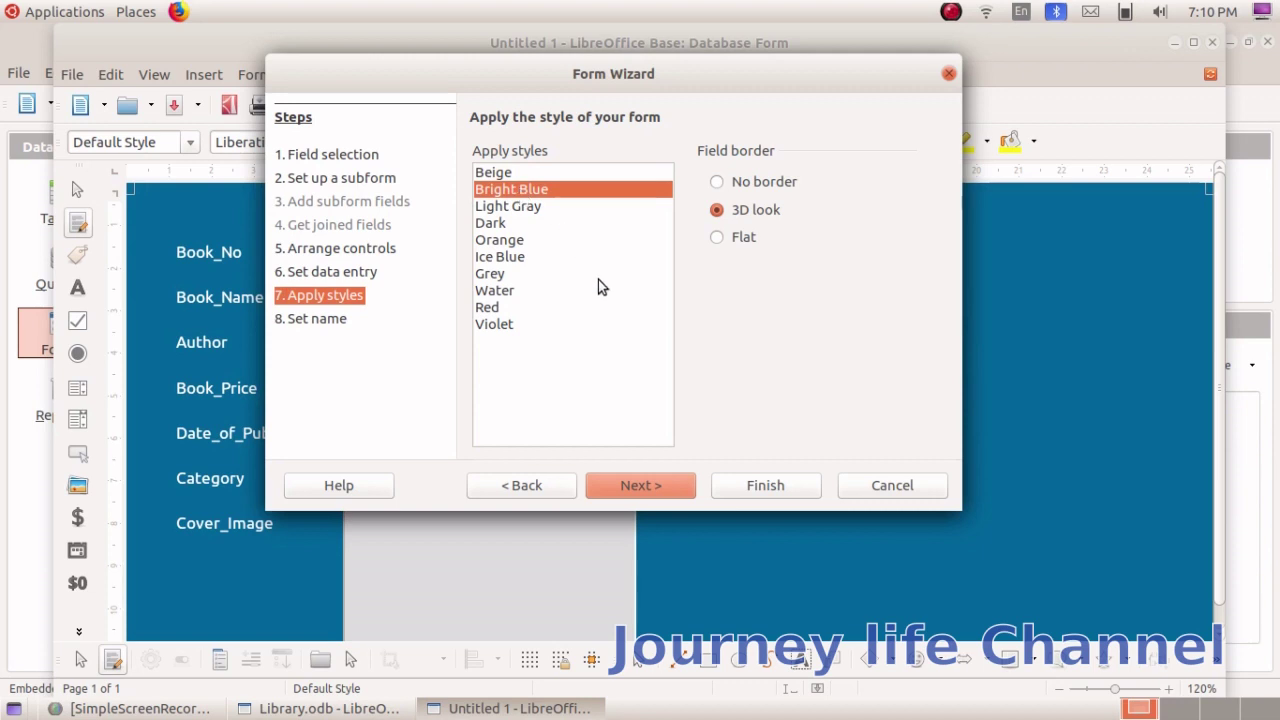
left_click(626, 476)
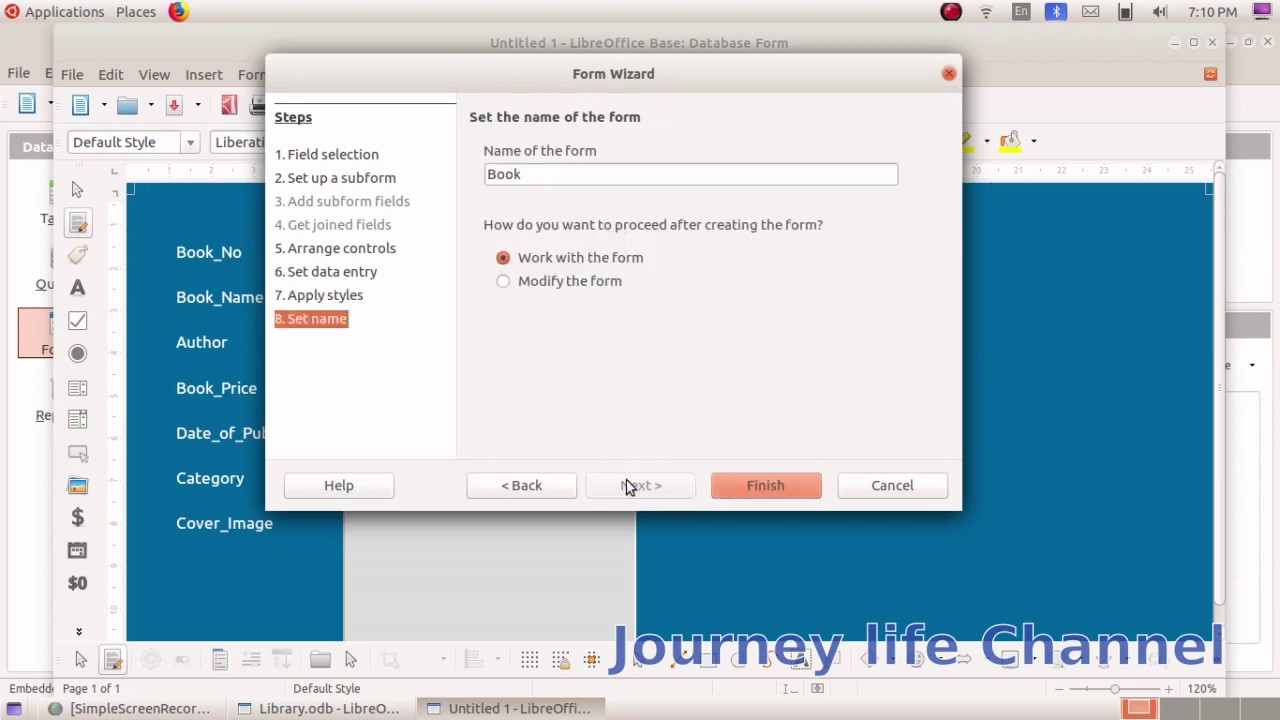